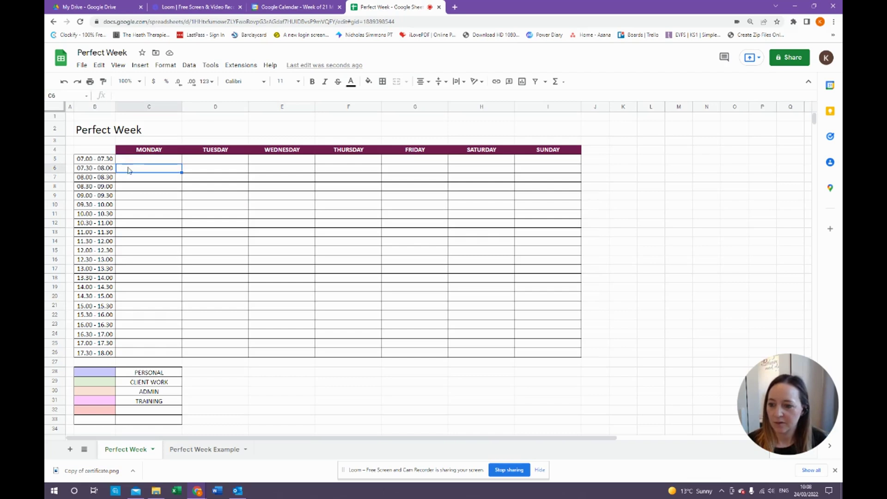
{"action": "key", "text": "Tab"}
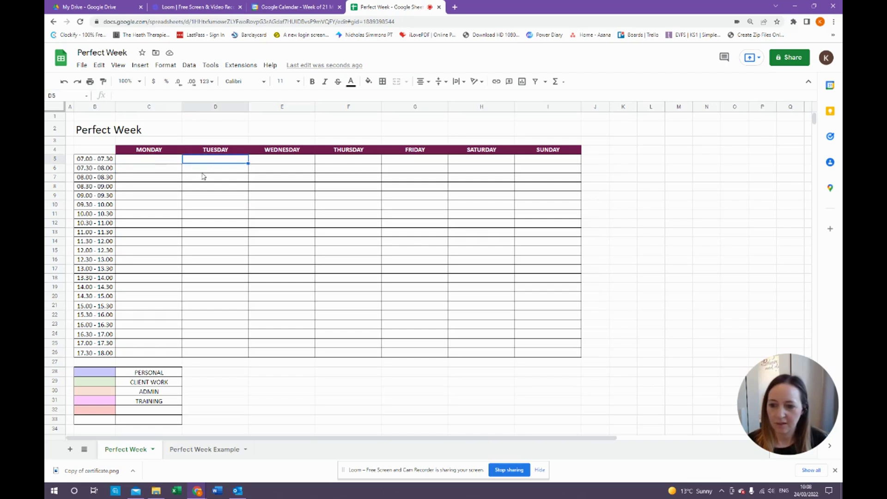
{"action": "left_click", "coordinate": [210, 233]}
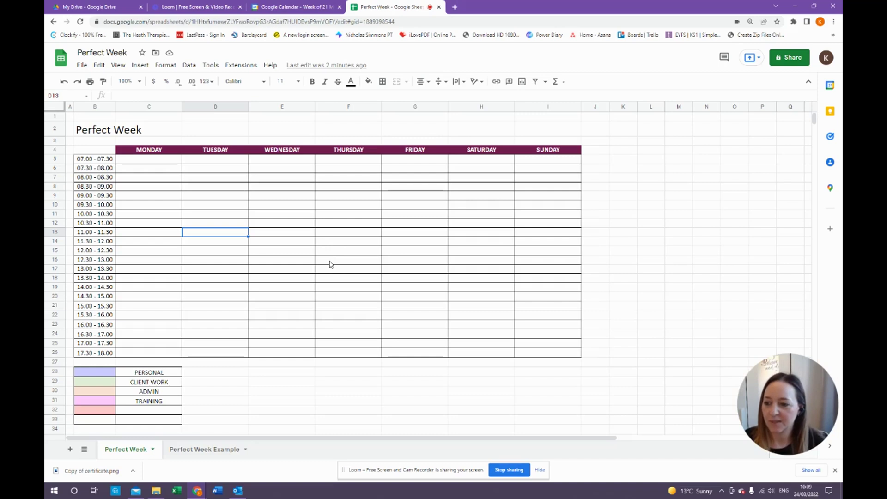
Step: Enter SCHOOL RUN in Monday's 08.30 - 09.00 slot and fill it across to Friday
{"action": "left_click", "coordinate": [150, 191]}
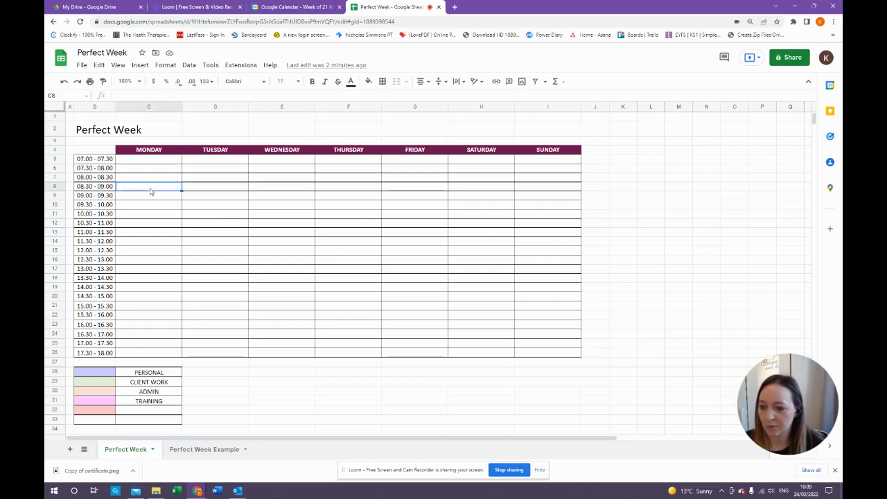
{"action": "type", "text": "SC"}
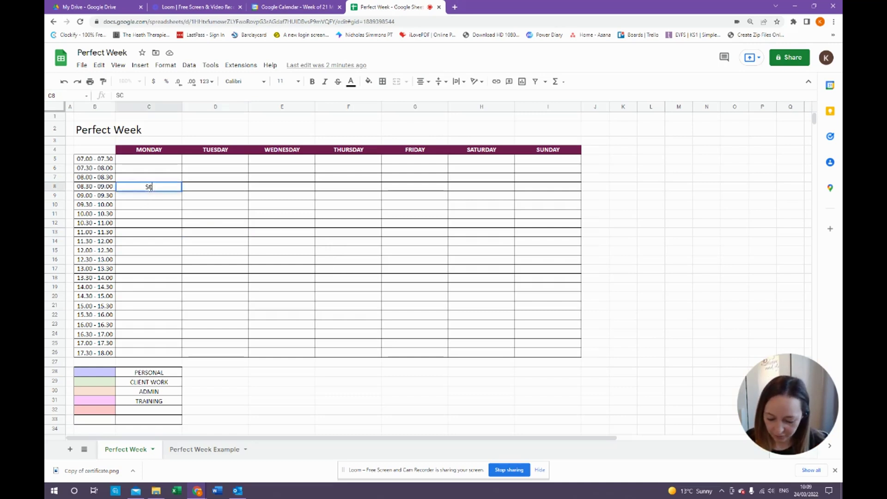
{"action": "type", "text": "HOOL RUN"}
{"action": "key", "text": "Return"}
{"action": "left_click", "coordinate": [151, 189]}
{"action": "left_click_drag", "start_coordinate": [181, 190], "coordinate": [432, 186]}
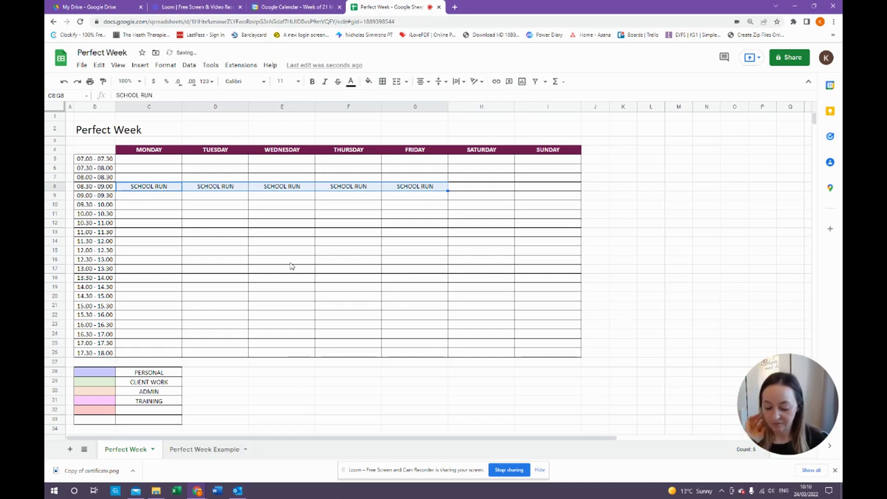
Step: Copy the Monday to Friday SCHOOL RUN entries into the 15.00 - 15.30 row
{"action": "key", "text": "ctrl+c"}
{"action": "key", "text": "Down"}
{"action": "key", "text": "Down"}
{"action": "key", "text": "Down"}
{"action": "key", "text": "Down"}
{"action": "key", "text": "Down"}
{"action": "key", "text": "Down"}
{"action": "key", "text": "Down"}
{"action": "key", "text": "Down"}
{"action": "key", "text": "Down"}
{"action": "key", "text": "Down"}
{"action": "key", "text": "Down"}
{"action": "key", "text": "Down"}
{"action": "key", "text": "Down"}
{"action": "key", "text": "ctrl+v"}
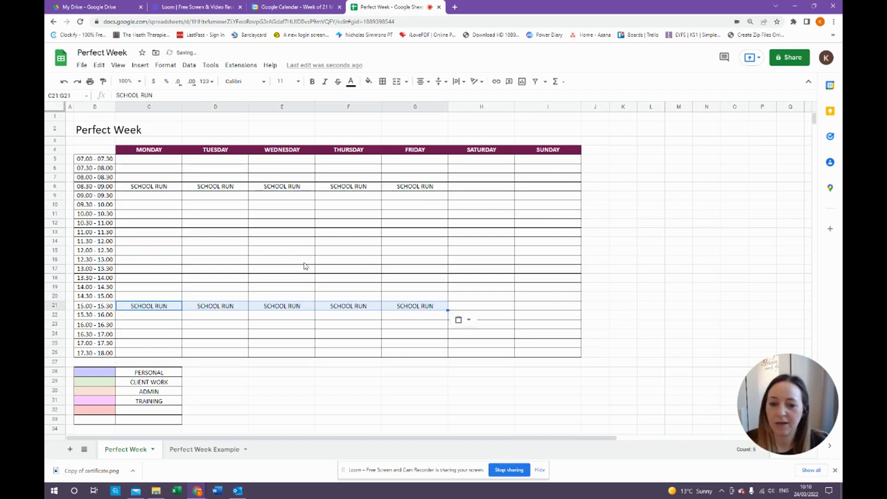
{"action": "left_click", "coordinate": [304, 263]}
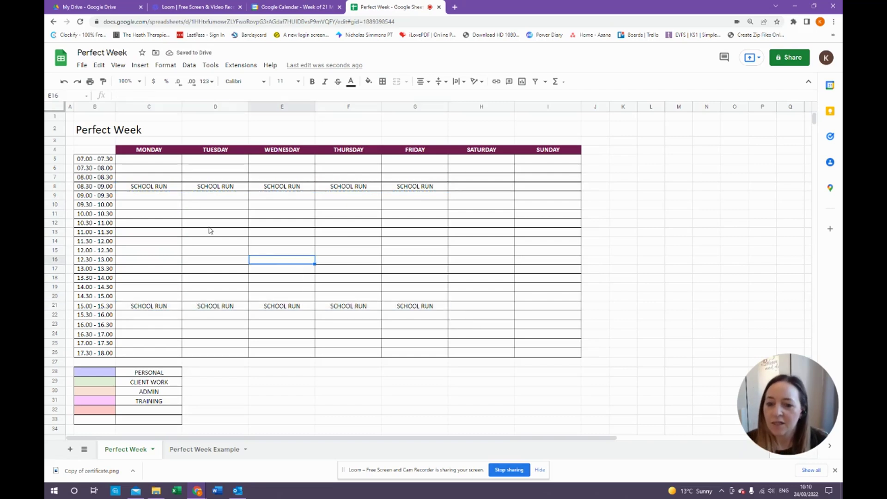
Step: Merge Monday's slots from 07.00 to 08.30 into one cell and enter MORNING ROUTINE in it
{"action": "left_click_drag", "start_coordinate": [175, 161], "coordinate": [172, 179]}
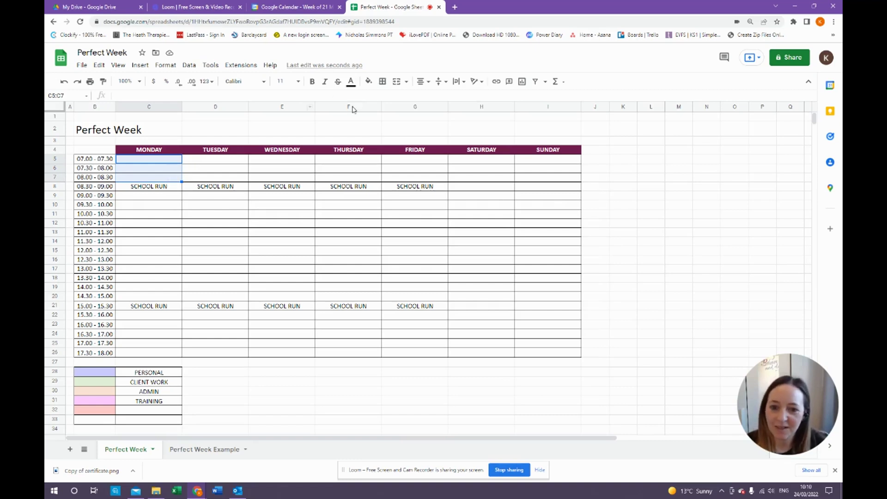
{"action": "left_click", "coordinate": [396, 83]}
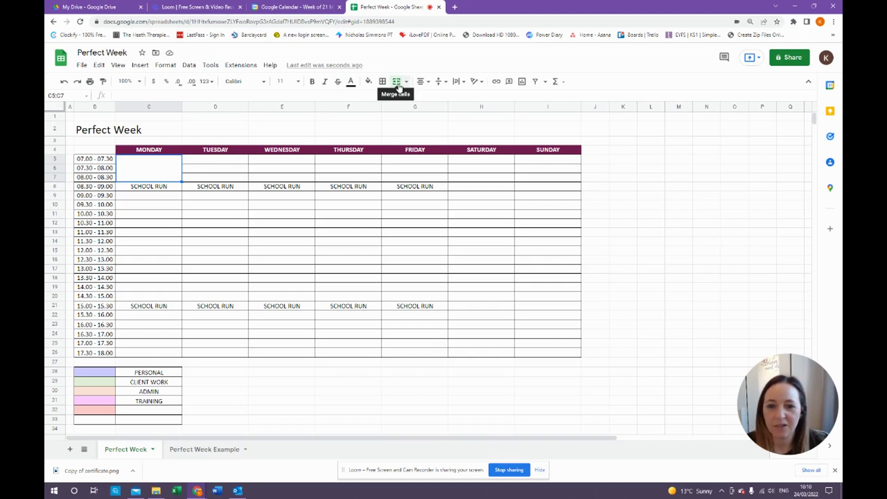
{"action": "type", "text": "MORNING ROUTINE"}
{"action": "key", "text": "Up"}
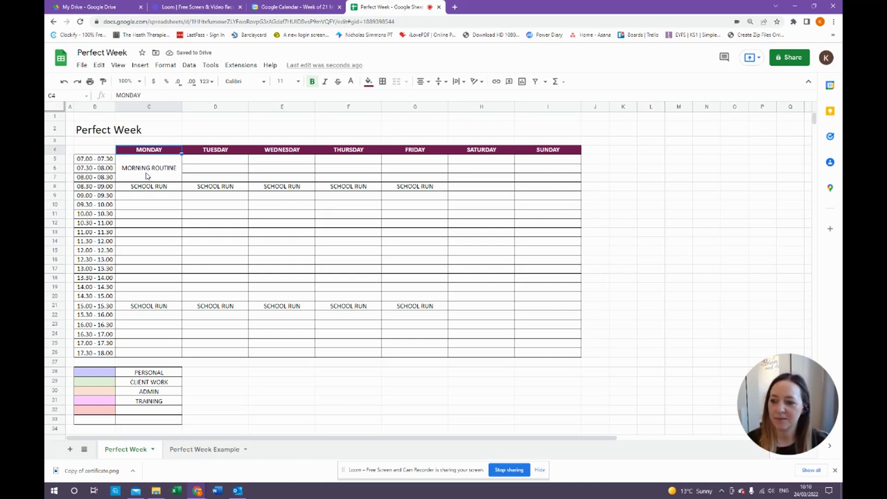
{"action": "left_click", "coordinate": [153, 175]}
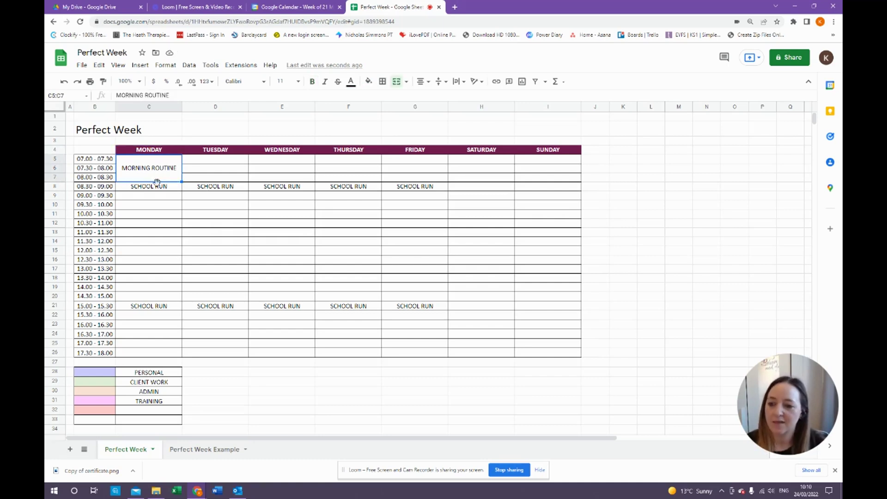
Step: Enter MORNING ROUTINE in Tuesday's 07.00 - 07.30 slot and fill it down through 08.30 as separate cells
{"action": "left_click", "coordinate": [193, 162]}
{"action": "type", "text": "MORNUING"}
{"action": "key", "text": "BackSpace"}
{"action": "key", "text": "BackSpace"}
{"action": "key", "text": "BackSpace"}
{"action": "key", "text": "BackSpace"}
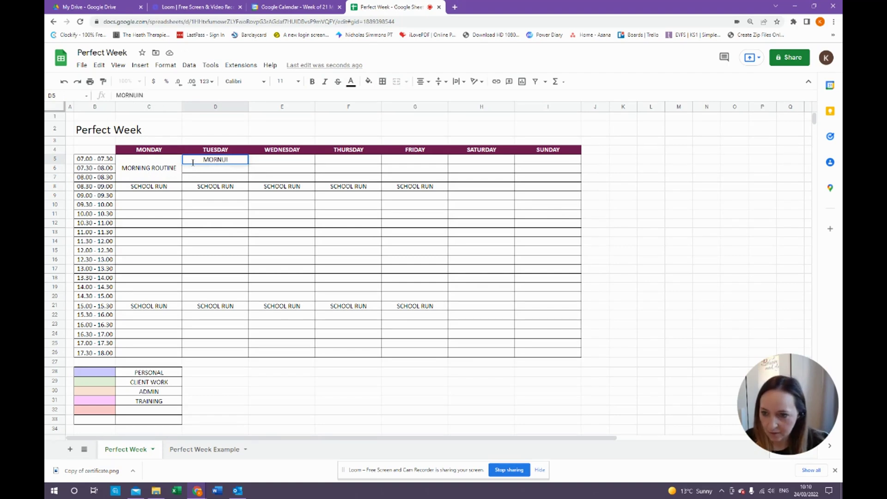
{"action": "type", "text": "ING ROUTINE"}
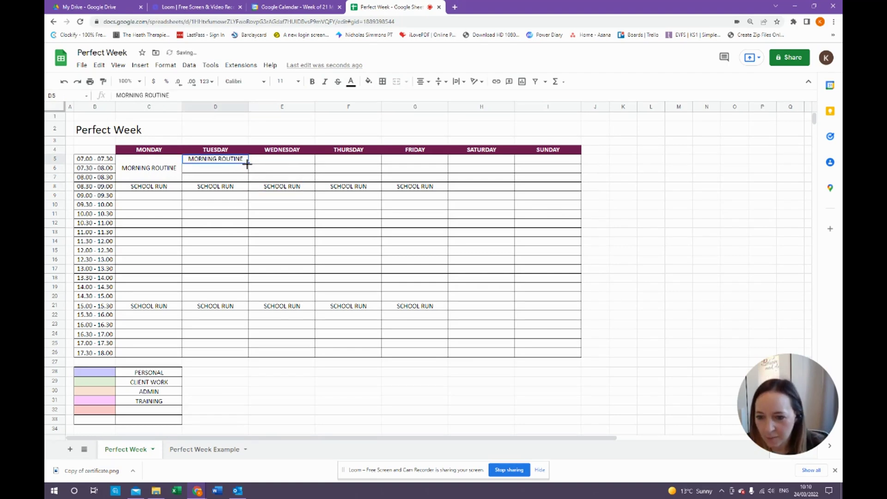
{"action": "left_click_drag", "start_coordinate": [248, 164], "coordinate": [247, 180]}
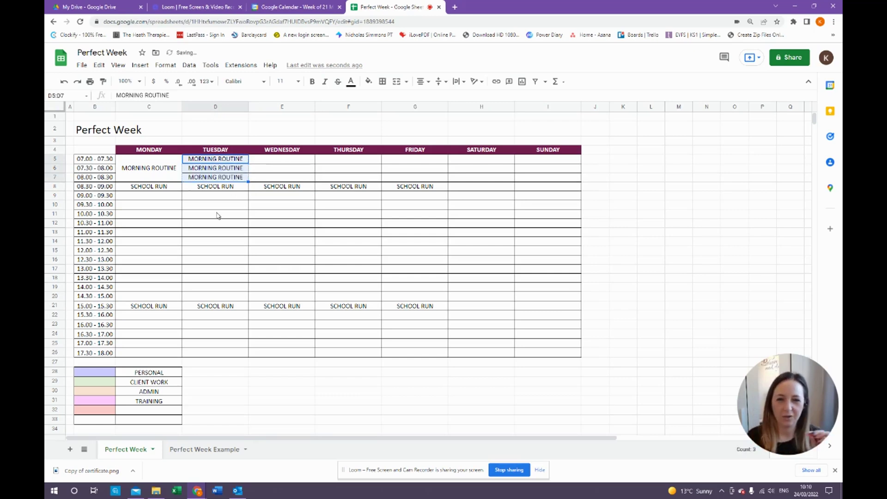
Step: Clear the three separate MORNING ROUTINE entries from Tuesday
{"action": "left_click", "coordinate": [152, 180]}
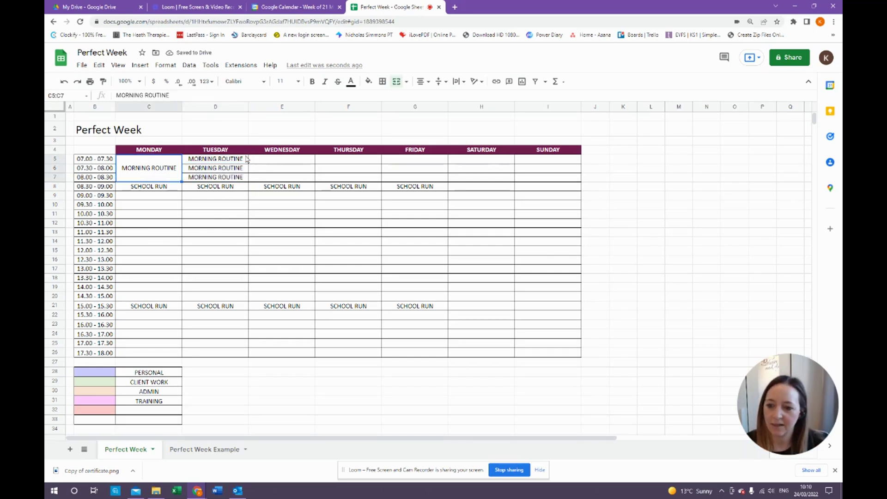
{"action": "left_click_drag", "start_coordinate": [245, 160], "coordinate": [240, 178]}
{"action": "key", "text": "Delete"}
Step: Fill Monday's merged MORNING ROUTINE block across to Friday
{"action": "left_click", "coordinate": [181, 181]}
{"action": "left_click_drag", "start_coordinate": [182, 181], "coordinate": [436, 179]}
{"action": "left_click", "coordinate": [340, 228]}
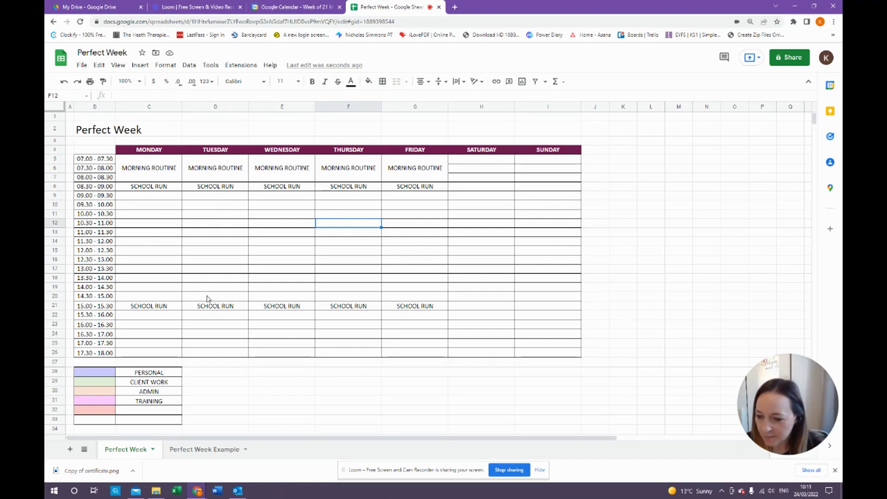
Step: Enter SWIMMING in Monday's 15.30 slot and merge the cells from 15.30 to 17.00
{"action": "left_click", "coordinate": [178, 316]}
{"action": "type", "text": "SWIMMING"}
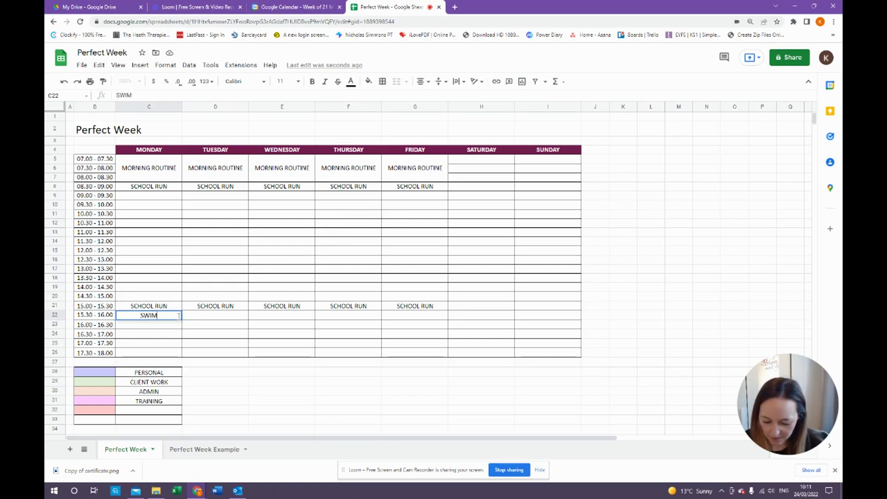
{"action": "key", "text": "Return"}
{"action": "key", "text": "Down"}
{"action": "key", "text": "Down"}
{"action": "left_click_drag", "start_coordinate": [170, 318], "coordinate": [171, 333]}
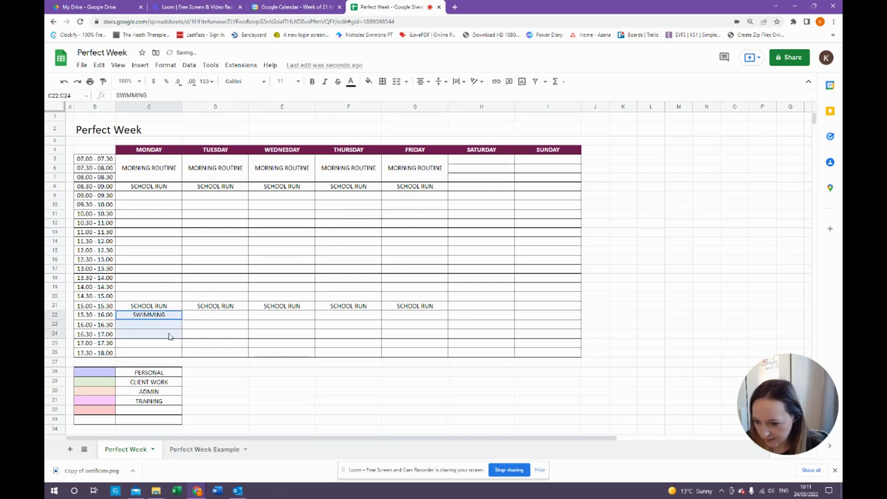
{"action": "left_click", "coordinate": [396, 81]}
Step: Enter GYMNASTICS in Thursday's 15.30 slot and merge the cells from 15.30 to 17.00
{"action": "key", "text": "Right"}
{"action": "key", "text": "Right"}
{"action": "key", "text": "Right"}
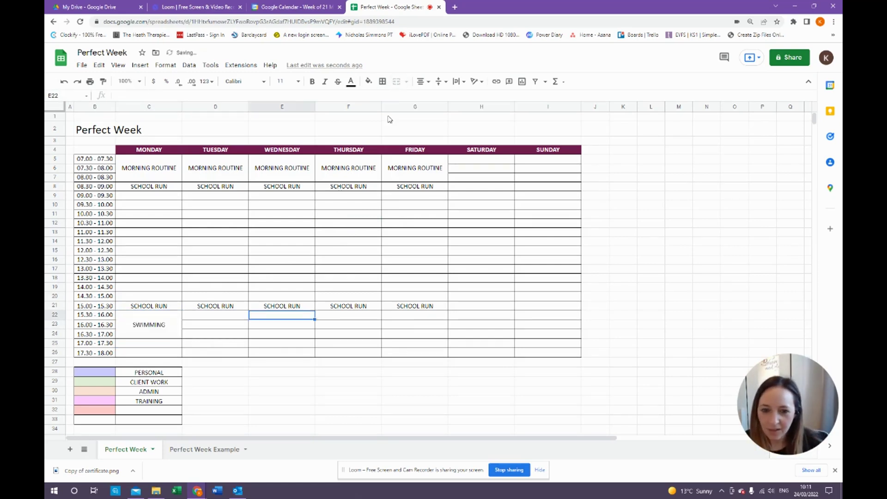
{"action": "type", "text": "GYMNA"}
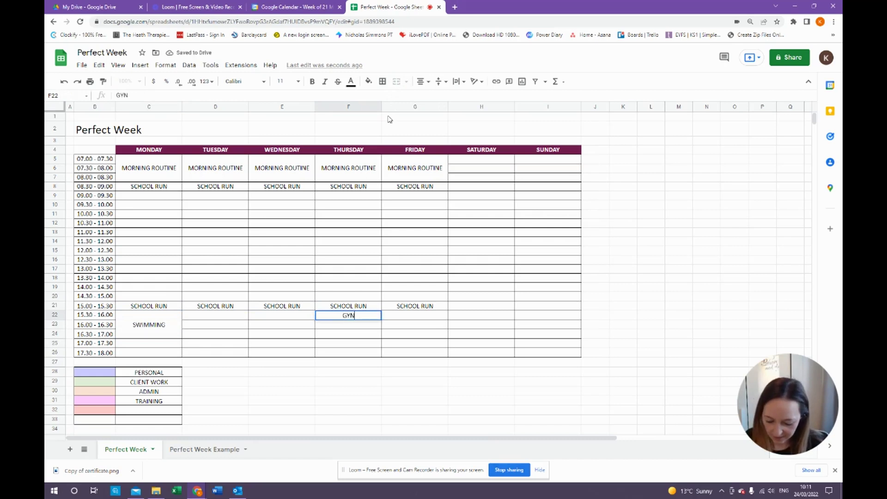
{"action": "type", "text": "STICS"}
{"action": "key", "text": "Return"}
{"action": "left_click", "coordinate": [374, 318]}
{"action": "left_click_drag", "start_coordinate": [375, 319], "coordinate": [373, 336]}
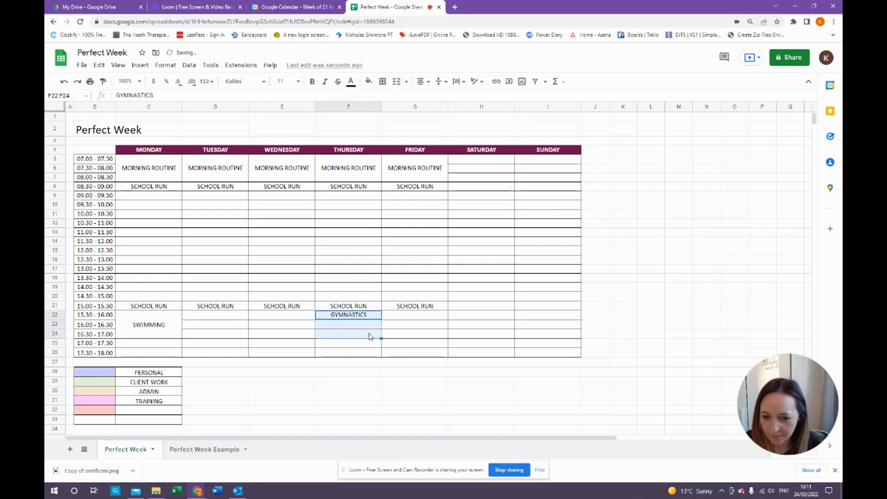
{"action": "left_click", "coordinate": [396, 82]}
{"action": "left_click", "coordinate": [481, 328]}
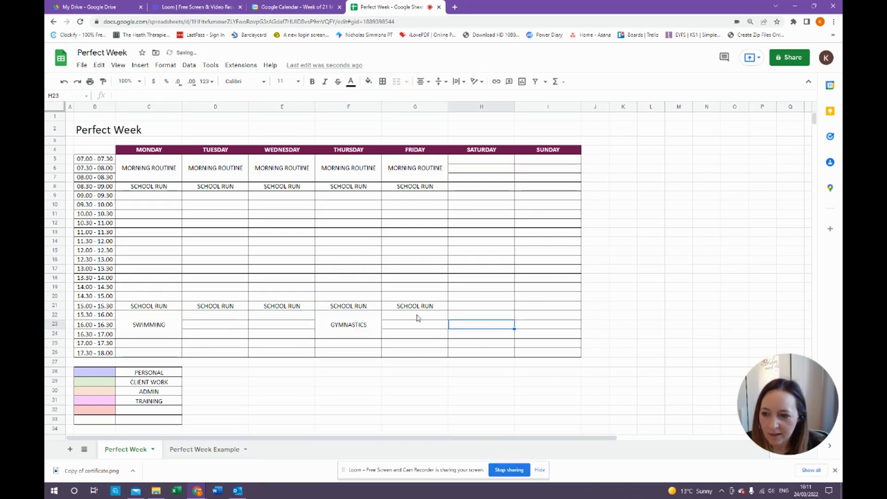
Step: Enter SHOPPING in Friday's 09.00 slot and merge the cells from 09.00 to 10.00
{"action": "left_click", "coordinate": [404, 200]}
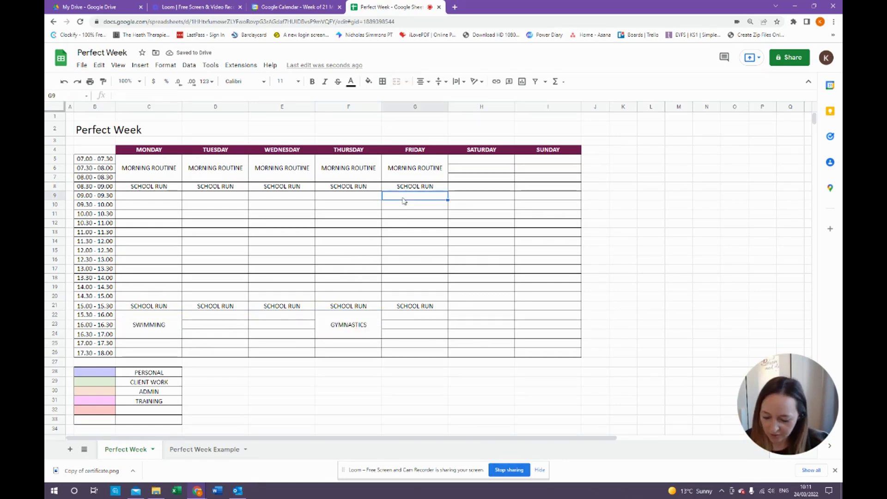
{"action": "type", "text": "SHOPPING"}
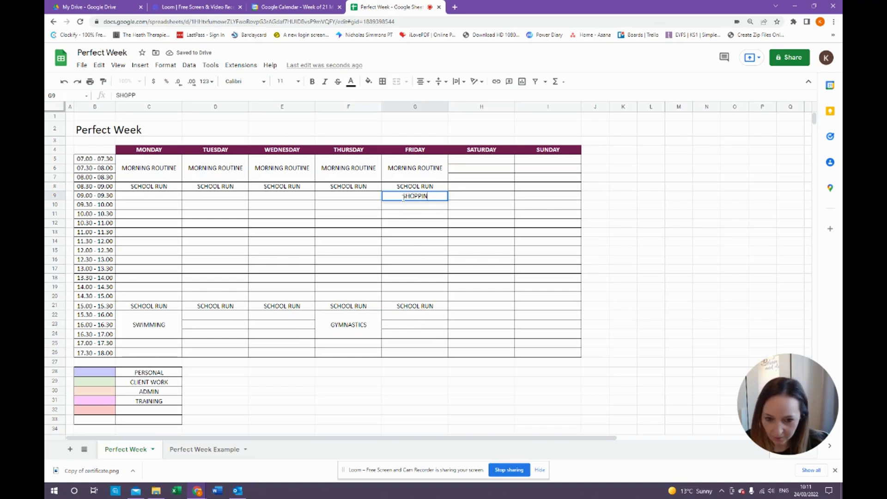
{"action": "left_click", "coordinate": [416, 217]}
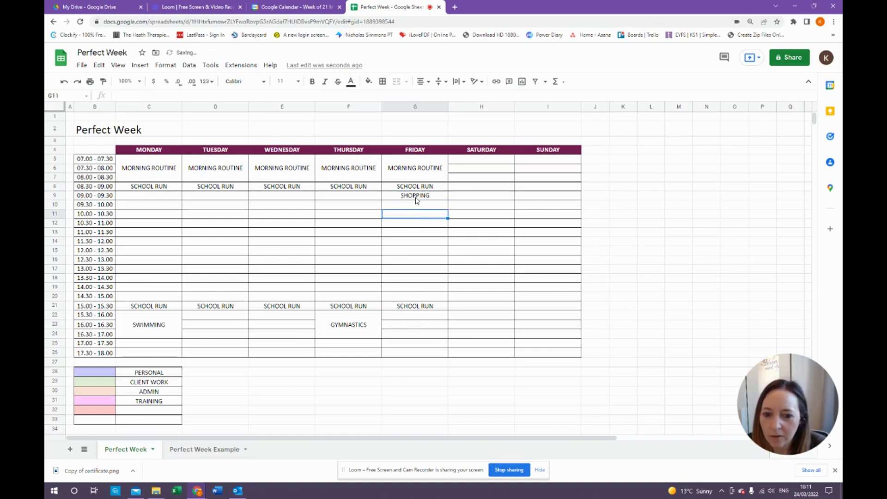
{"action": "left_click_drag", "start_coordinate": [416, 198], "coordinate": [416, 205]}
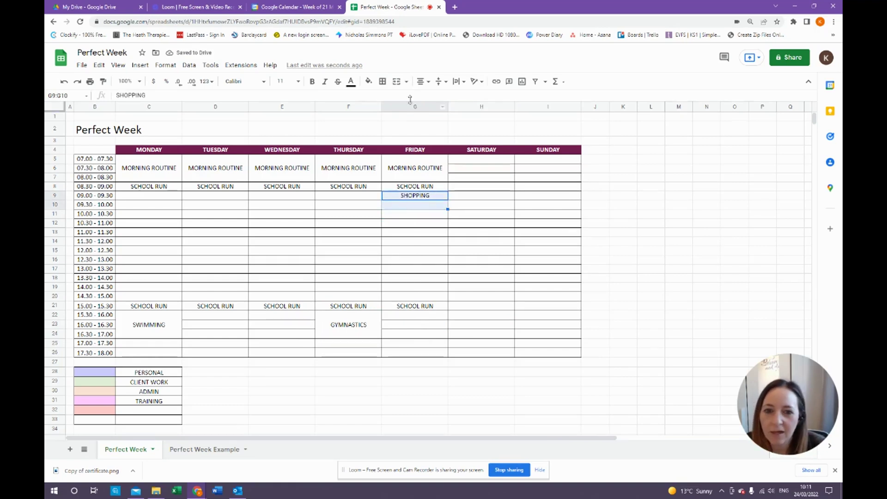
{"action": "left_click", "coordinate": [397, 88]}
{"action": "left_click", "coordinate": [400, 251]}
{"action": "left_click", "coordinate": [409, 207]}
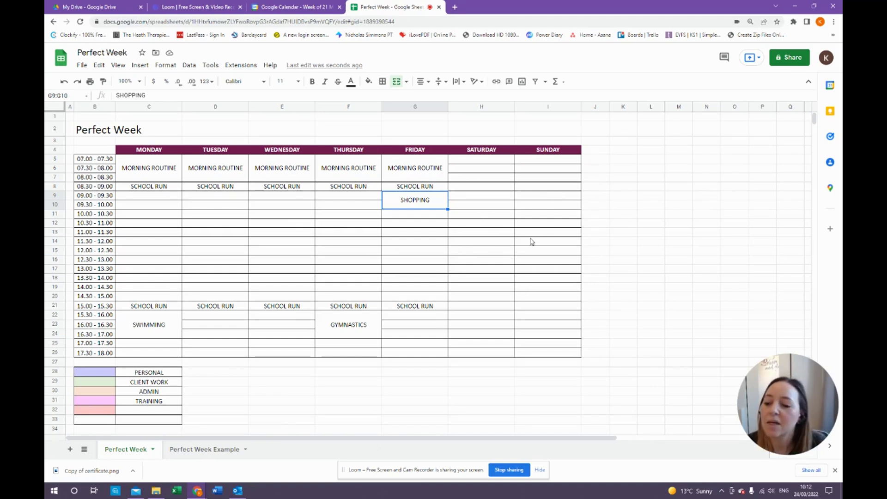
Step: Enter LUNCH in Monday's 13.00 - 13.30 slot and fill it across to Friday
{"action": "left_click", "coordinate": [162, 271]}
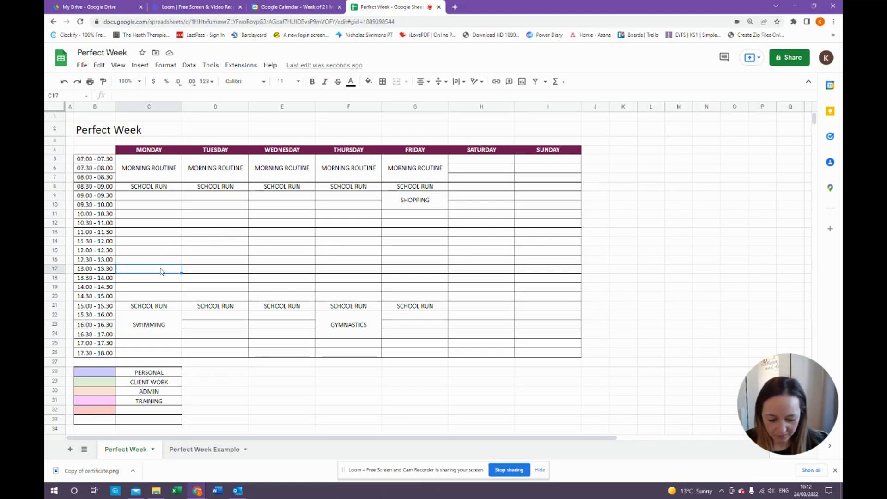
{"action": "type", "text": "LUNCH"}
{"action": "key", "text": "Return"}
{"action": "left_click", "coordinate": [179, 273]}
{"action": "left_click_drag", "start_coordinate": [182, 272], "coordinate": [444, 279]}
{"action": "left_click", "coordinate": [443, 279]}
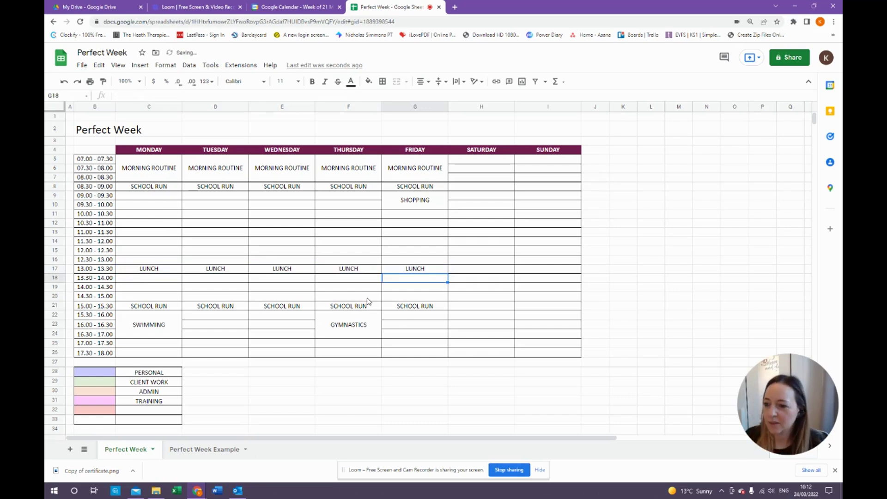
Step: Enter GYM in Monday's 09.00 slot and merge the cells from 09.00 to 10.00
{"action": "left_click", "coordinate": [160, 198]}
{"action": "type", "text": "GYM"}
{"action": "left_click_drag", "start_coordinate": [161, 196], "coordinate": [163, 205]}
{"action": "left_click", "coordinate": [397, 81]}
{"action": "left_click", "coordinate": [307, 213]}
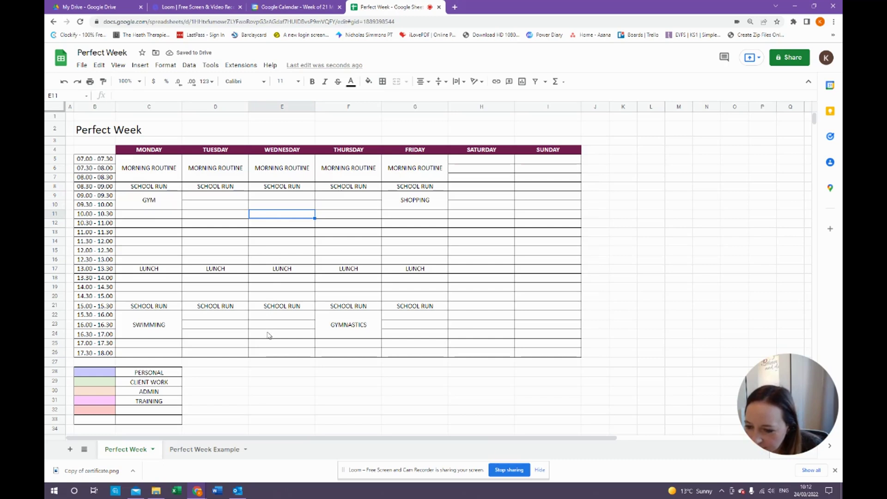
Step: Enter YOGA in Wednesday's 17.00 slot and merge the cells from 17.00 to 18.00
{"action": "left_click", "coordinate": [271, 342]}
{"action": "type", "text": "YOGA"}
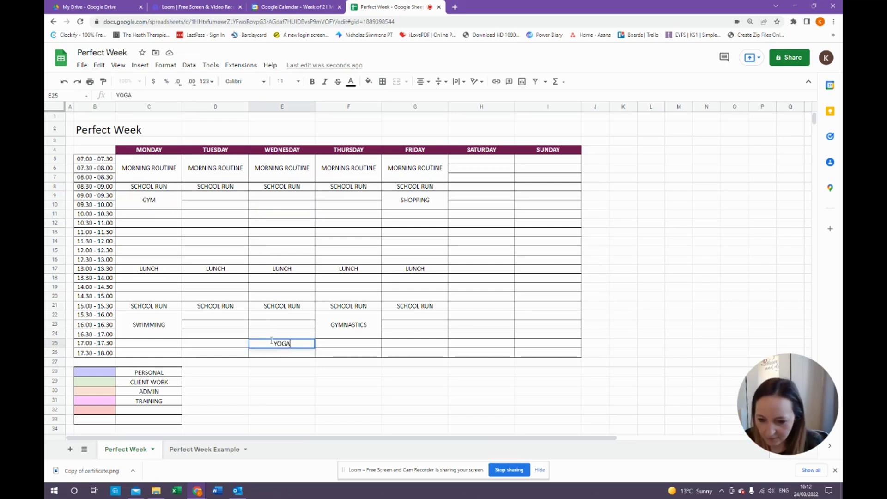
{"action": "key", "text": "shift+Down"}
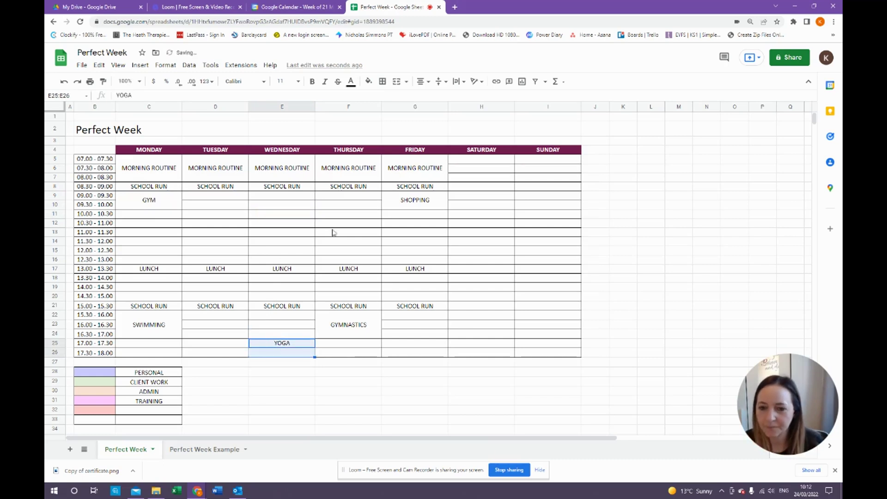
{"action": "left_click", "coordinate": [396, 81]}
{"action": "left_click", "coordinate": [419, 287]}
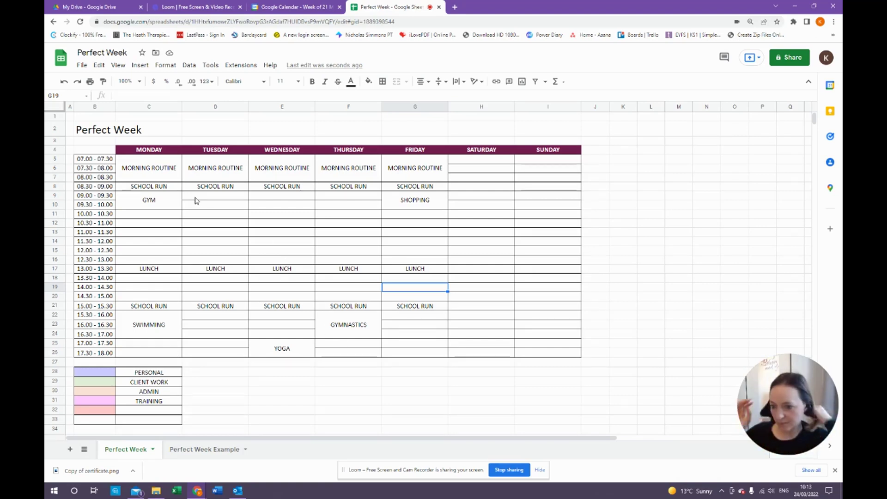
Step: Enter CLIENT SESSION in Monday's 10.00 slot and merge the cells from 10.00 to 11.00
{"action": "left_click", "coordinate": [177, 213]}
{"action": "type", "text": "CLIENT SESSION"}
{"action": "key", "text": "Return"}
{"action": "left_click", "coordinate": [177, 215], "text": "shift"}
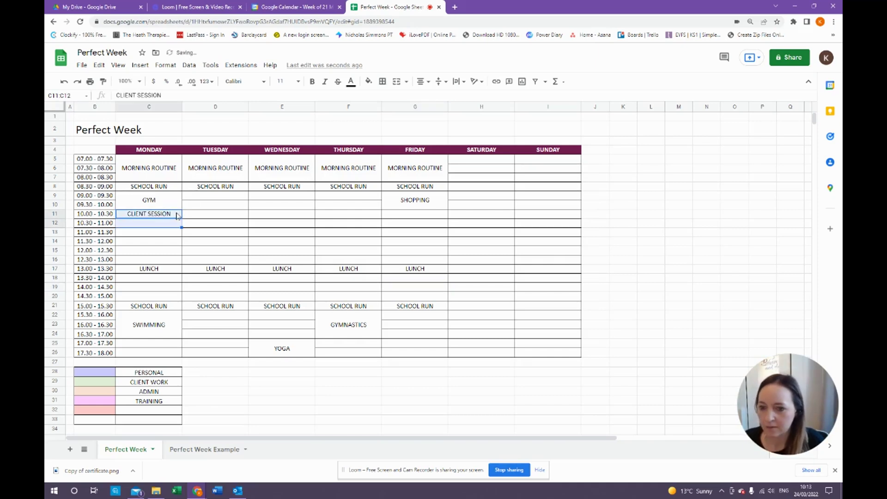
{"action": "left_click", "coordinate": [397, 82]}
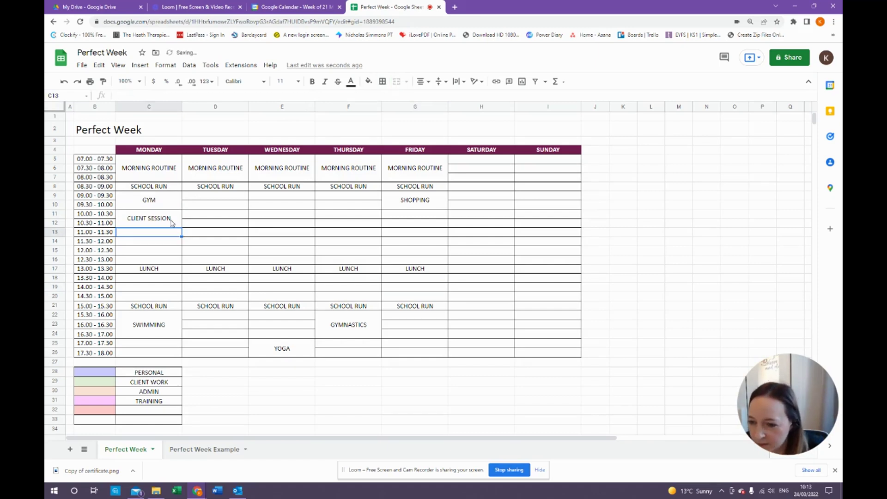
Step: Fill Monday's 10.00 CLIENT SESSION block down to 13.00, and copy the three sessions across to Tuesday
{"action": "left_click_drag", "start_coordinate": [182, 227], "coordinate": [182, 264]}
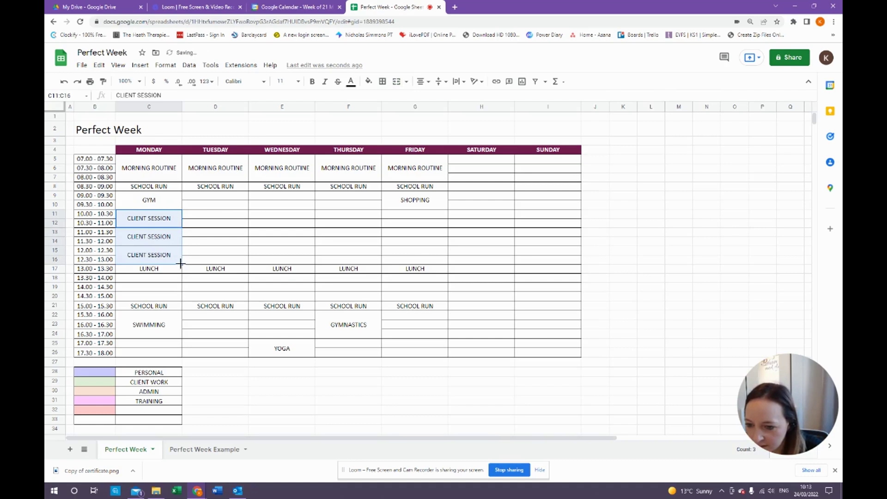
{"action": "left_click_drag", "start_coordinate": [183, 264], "coordinate": [248, 263]}
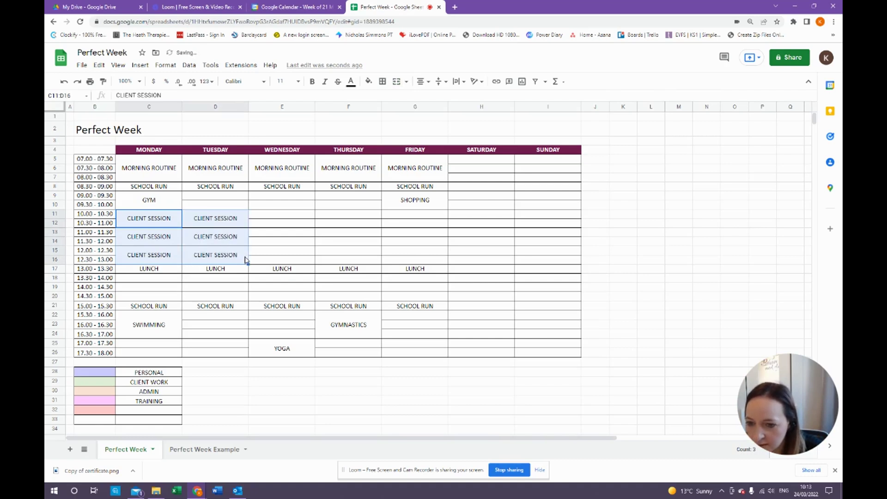
{"action": "left_click", "coordinate": [227, 310]}
Step: Enter CLIENT SESSION in Monday's 14.00 slot, merge the cells from 14.00 to 15.00 and fill the block across to Thursday
{"action": "left_click", "coordinate": [162, 274]}
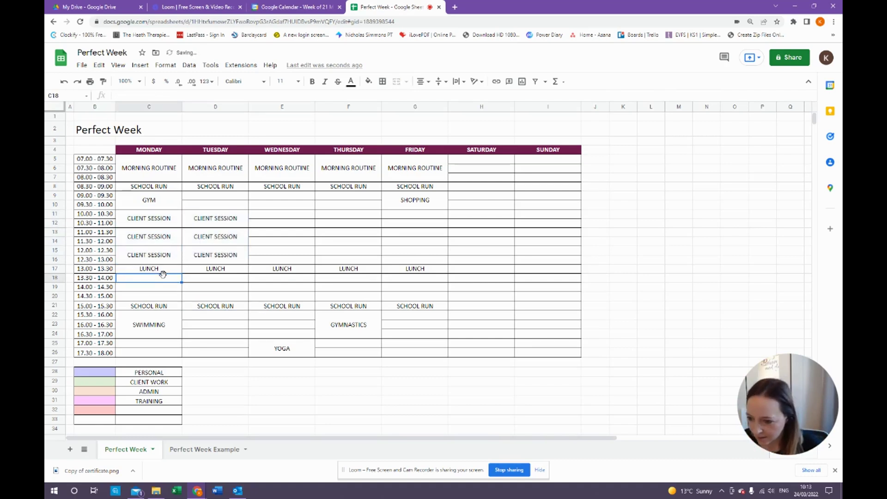
{"action": "left_click", "coordinate": [159, 290]}
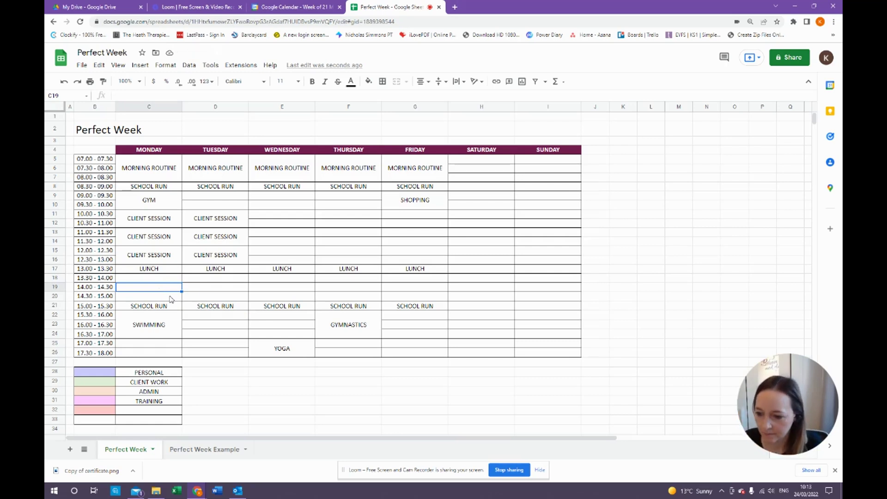
{"action": "type", "text": "CLIENT SESSION"}
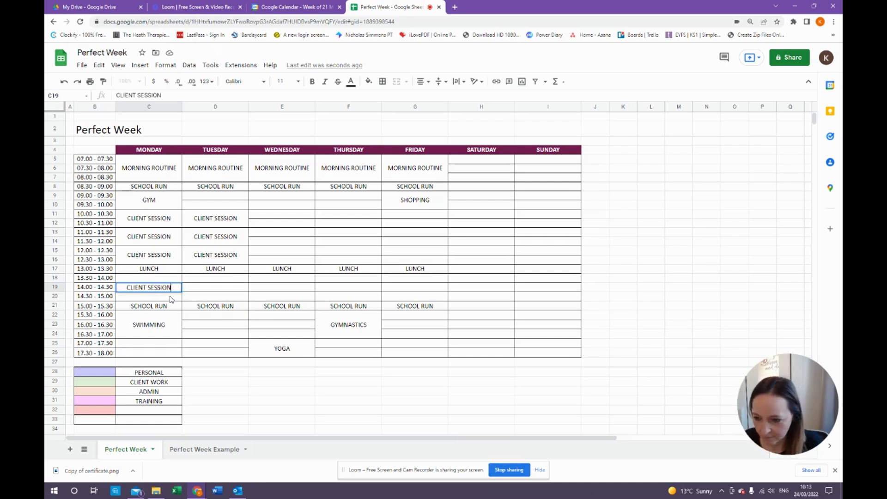
{"action": "key", "text": "Return"}
{"action": "key", "text": "shift+Up"}
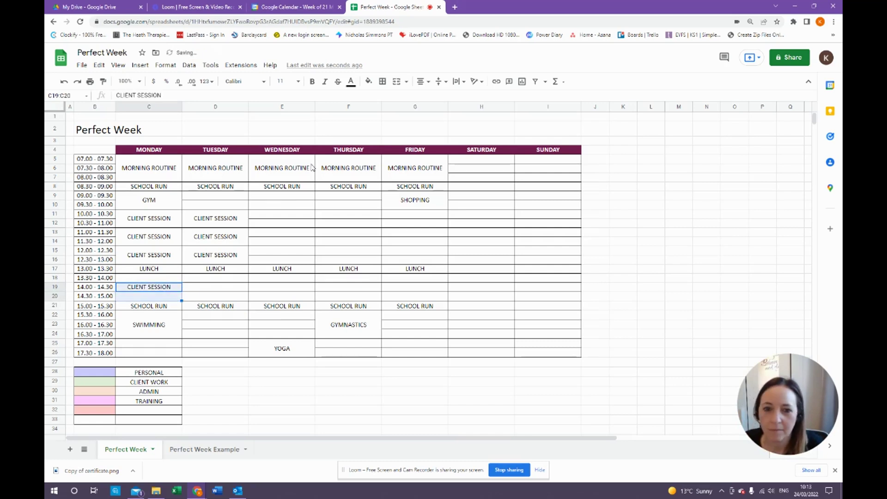
{"action": "left_click", "coordinate": [397, 82]}
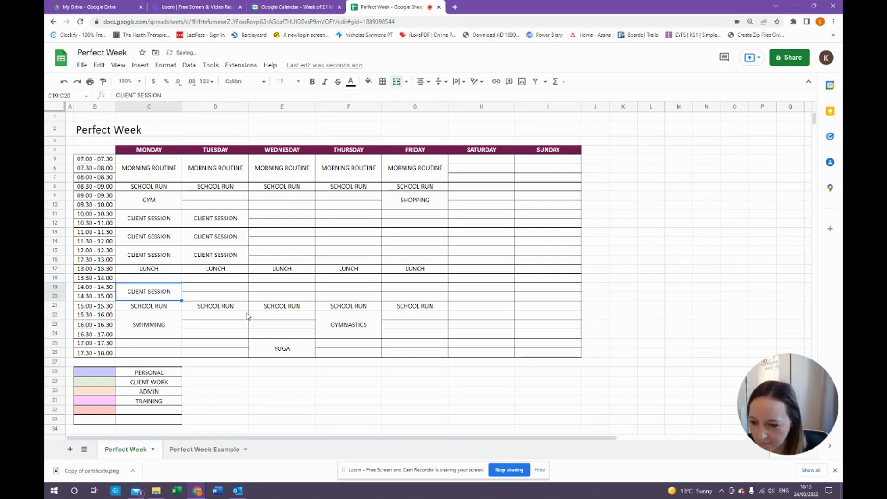
{"action": "left_click_drag", "start_coordinate": [181, 301], "coordinate": [379, 298]}
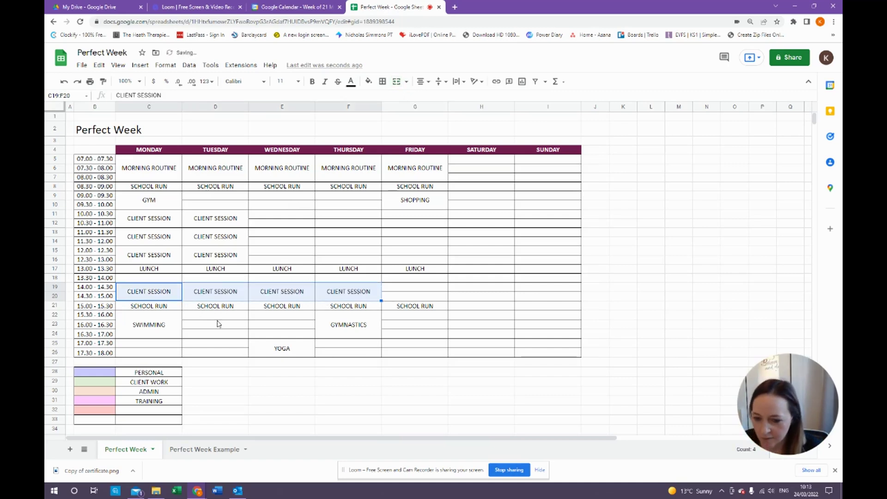
Step: Enter EMAIL in Tuesday's 09.00 - 09.30 slot and fill it across to Thursday
{"action": "left_click", "coordinate": [167, 274]}
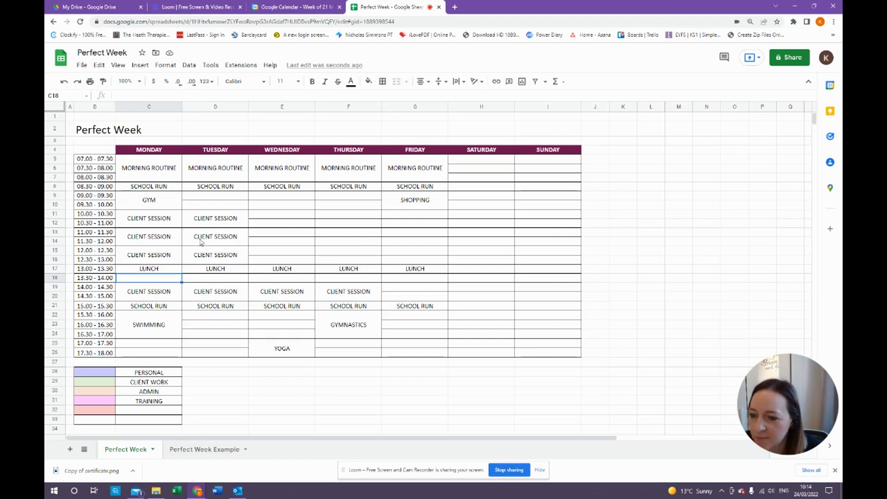
{"action": "left_click", "coordinate": [196, 196]}
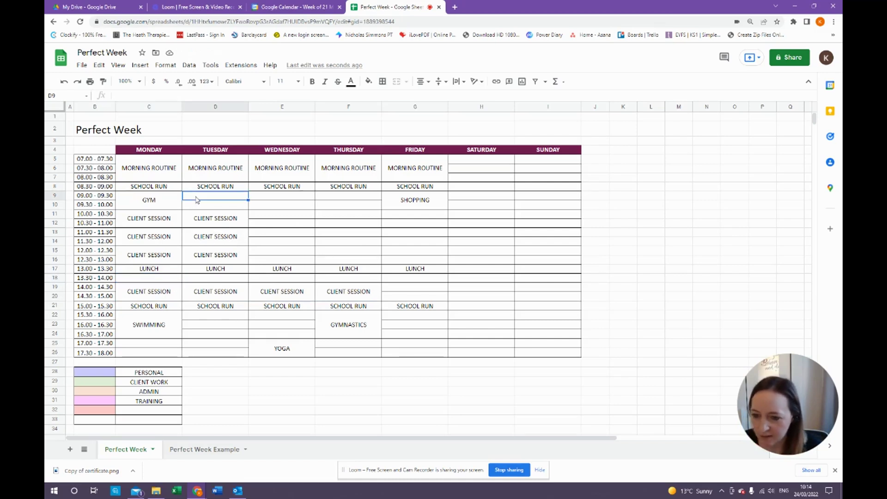
{"action": "type", "text": "EMAIL"}
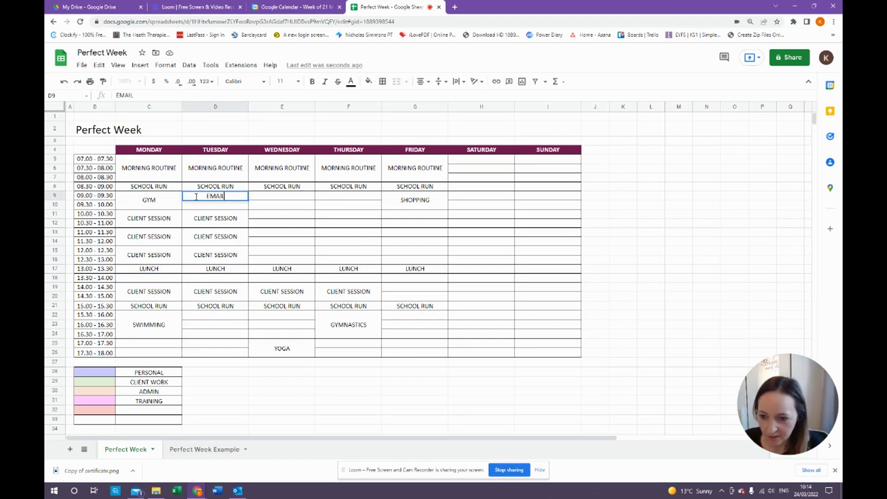
{"action": "left_click", "coordinate": [236, 226]}
{"action": "left_click", "coordinate": [241, 198]}
{"action": "left_click_drag", "start_coordinate": [249, 199], "coordinate": [368, 197]}
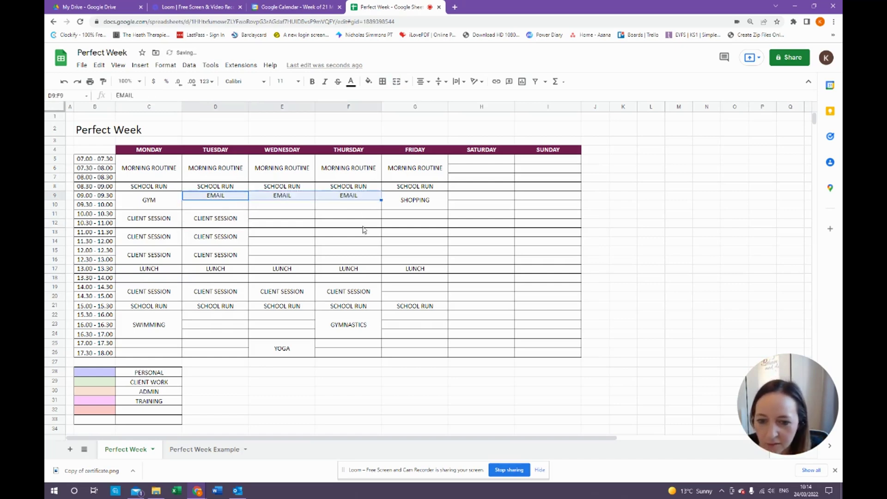
Step: Enter CHECK EMAILS in Monday's 13.30 - 14.00 slot and fill it across to Thursday
{"action": "left_click", "coordinate": [148, 204]}
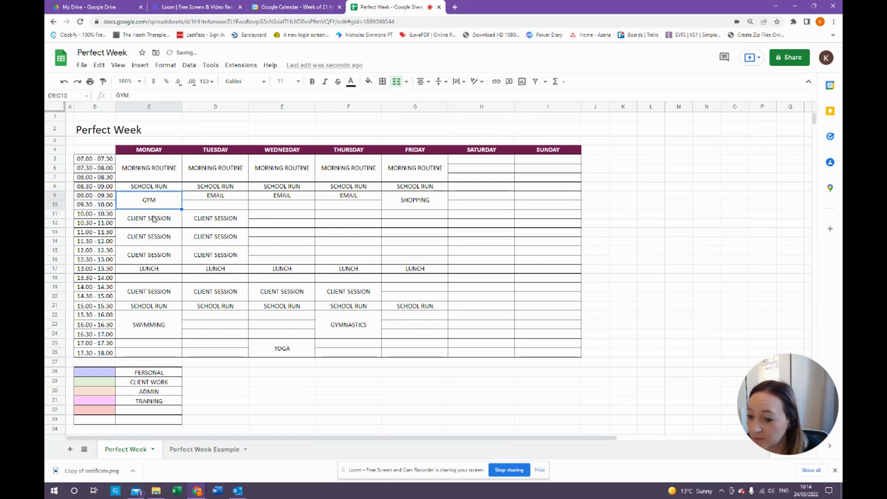
{"action": "left_click", "coordinate": [165, 278]}
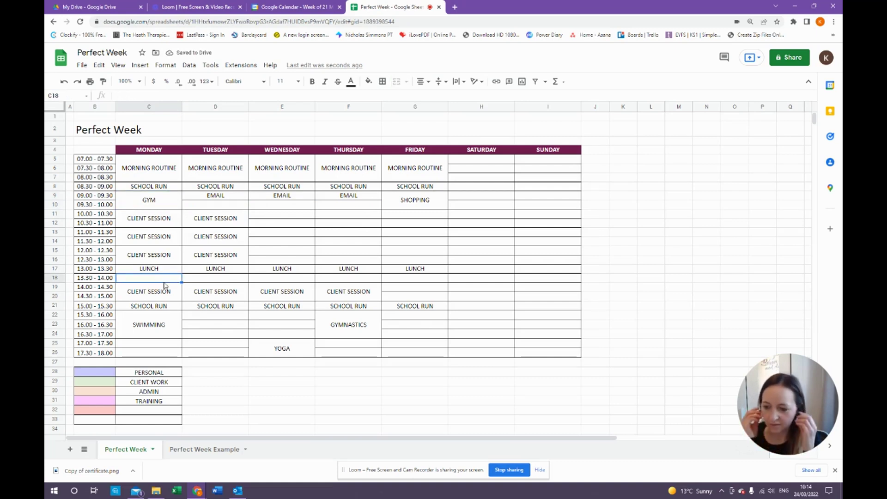
{"action": "type", "text": "CHECK EMAILS"}
{"action": "key", "text": "Return"}
{"action": "left_click", "coordinate": [179, 279]}
{"action": "left_click_drag", "start_coordinate": [182, 282], "coordinate": [373, 277]}
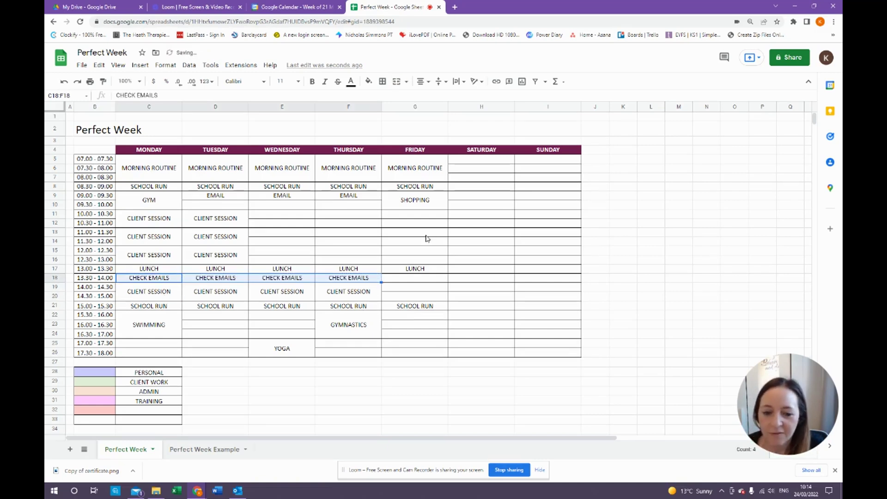
Step: Merge Friday's cells from 10.00 to 11.00 and enter INVOICING in the merged block
{"action": "left_click", "coordinate": [422, 216]}
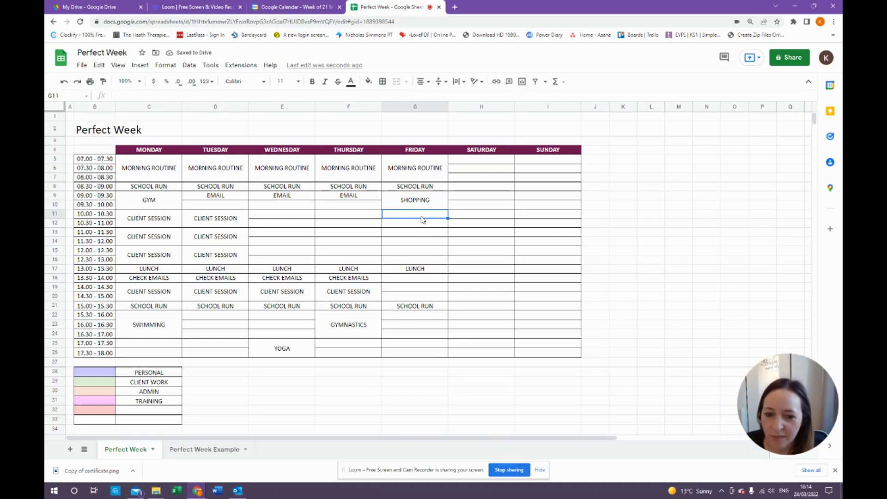
{"action": "left_click_drag", "start_coordinate": [422, 220], "coordinate": [421, 227]}
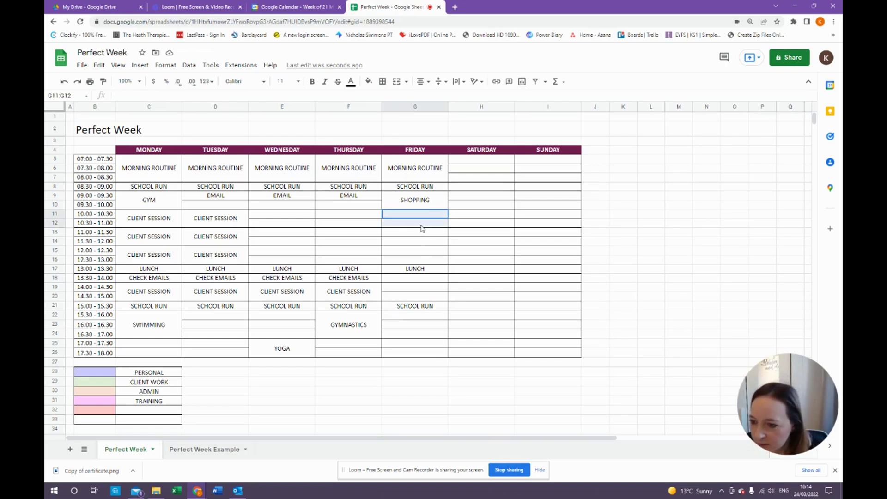
{"action": "left_click", "coordinate": [397, 82]}
{"action": "type", "text": "INVOICING"}
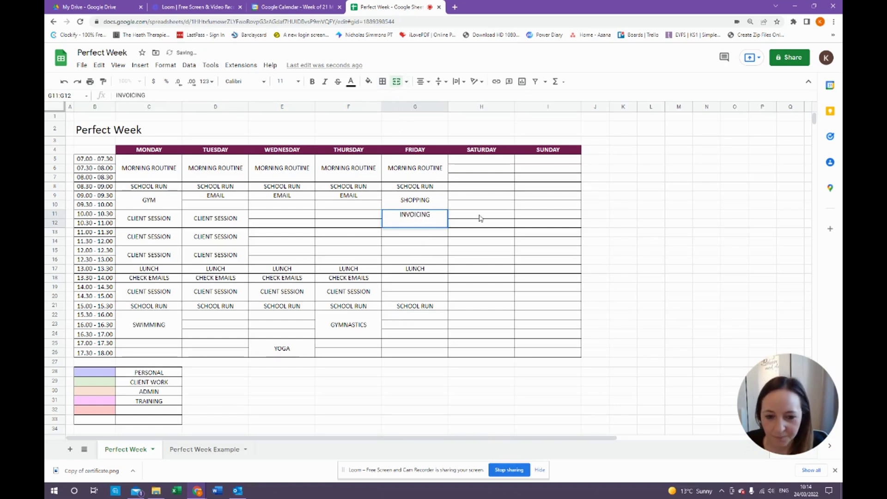
{"action": "left_click", "coordinate": [418, 278]}
Step: Merge Friday's cells from 11.00 to 13.00 and enter PRACTICE ADMIN in the merged block
{"action": "left_click_drag", "start_coordinate": [428, 236], "coordinate": [428, 262]}
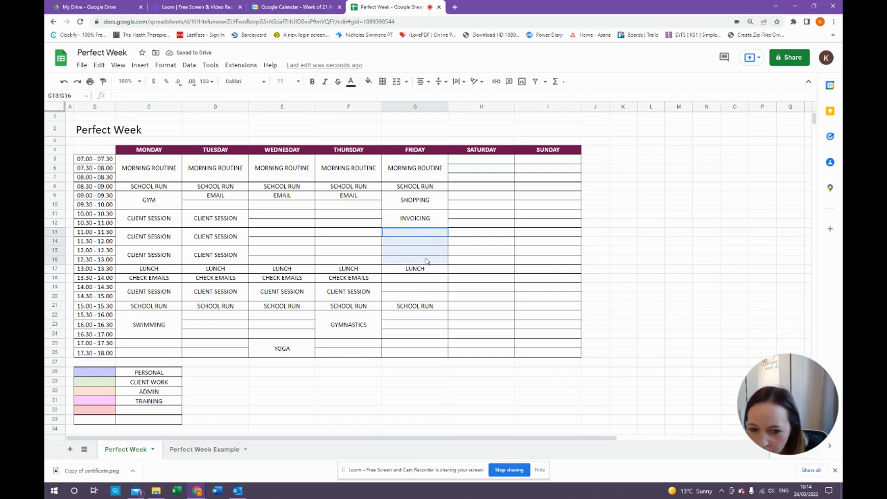
{"action": "left_click", "coordinate": [396, 83]}
{"action": "type", "text": "ADMIN"}
{"action": "left_click", "coordinate": [404, 233]}
{"action": "type", "text": "PRAC"}
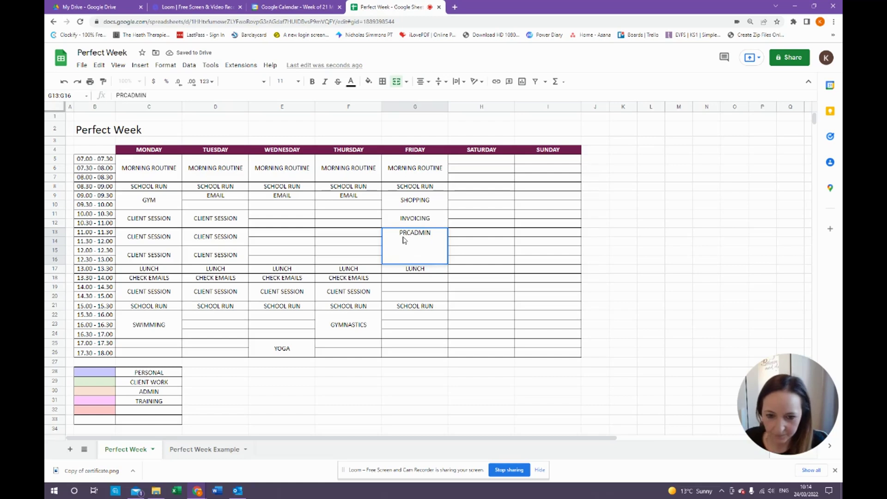
{"action": "type", "text": "TICE"}
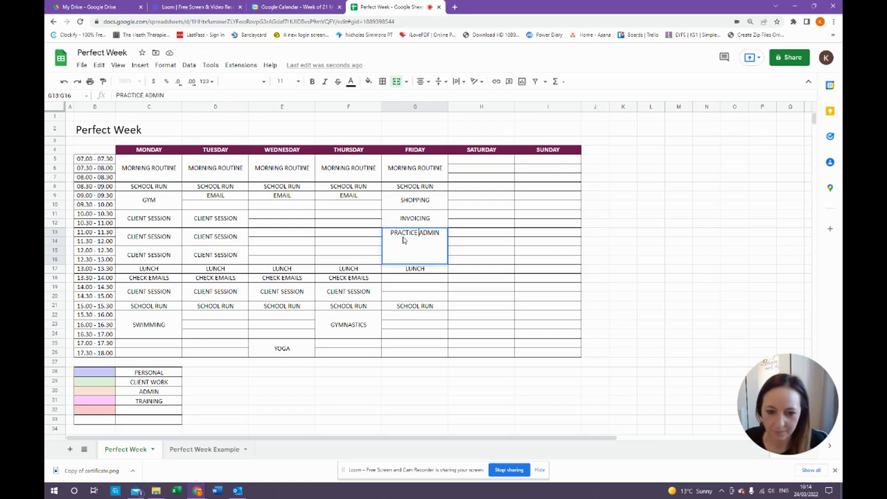
{"action": "left_click", "coordinate": [480, 296]}
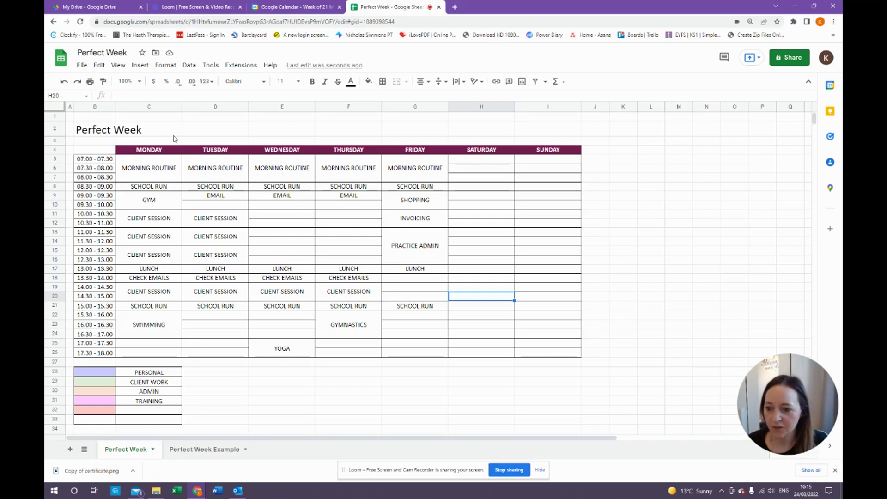
Step: Give the unlabelled colour-key cell below the TRAINING swatch the custom fill colour #ffbdbd
{"action": "left_click_drag", "start_coordinate": [168, 373], "coordinate": [168, 403]}
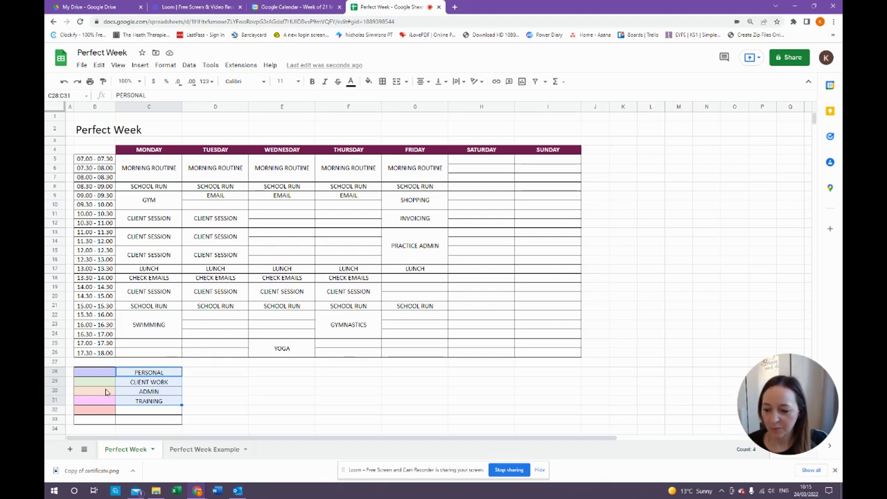
{"action": "left_click", "coordinate": [107, 411]}
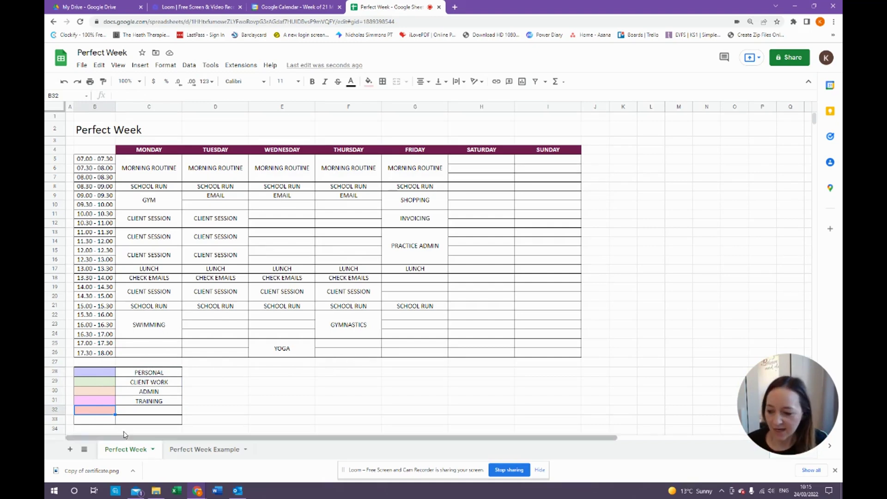
{"action": "left_click", "coordinate": [368, 82]}
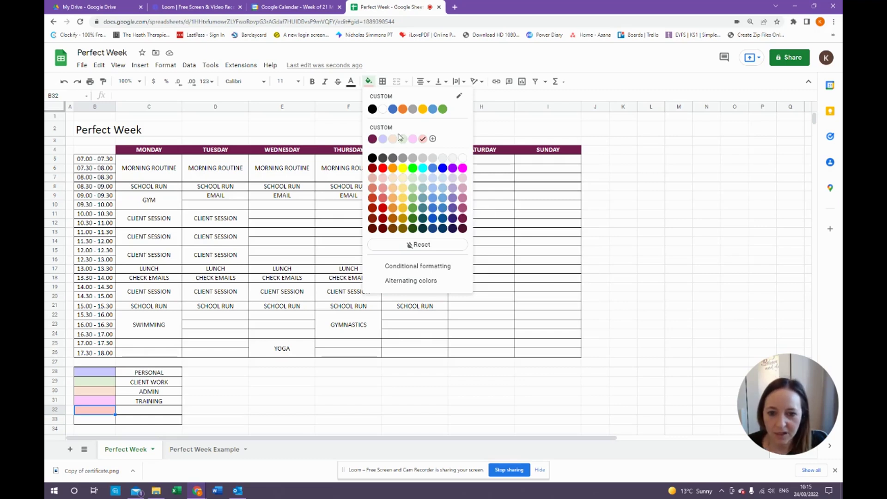
{"action": "left_click", "coordinate": [433, 139]}
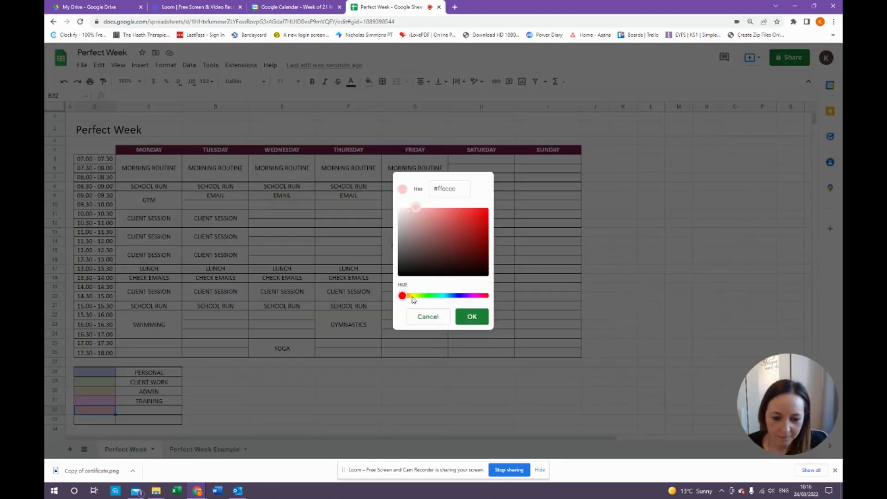
{"action": "mouse_move", "coordinate": [403, 297]}
{"action": "left_mouse_down"}
{"action": "mouse_move", "coordinate": [485, 300]}
{"action": "mouse_move", "coordinate": [403, 297]}
{"action": "left_mouse_up"}
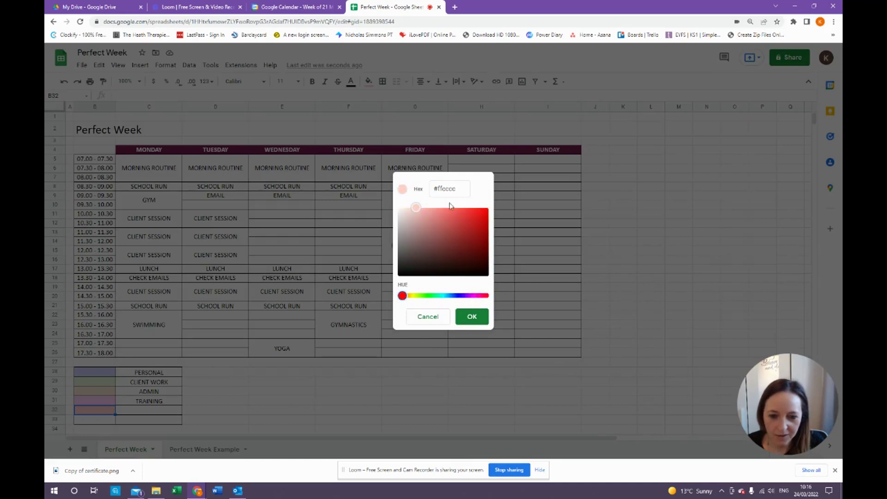
{"action": "mouse_move", "coordinate": [411, 213]}
{"action": "left_mouse_down"}
{"action": "mouse_move", "coordinate": [448, 230]}
{"action": "mouse_move", "coordinate": [422, 226]}
{"action": "mouse_move", "coordinate": [422, 206]}
{"action": "left_mouse_up"}
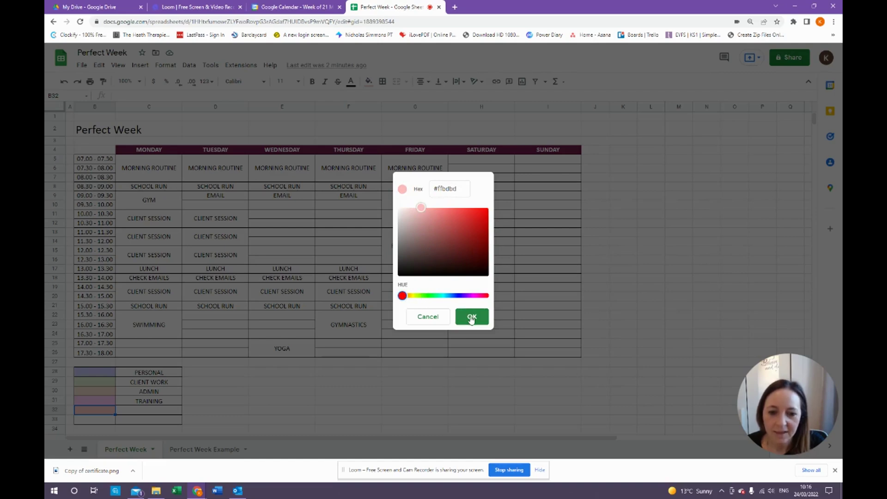
{"action": "double_click", "coordinate": [448, 189]}
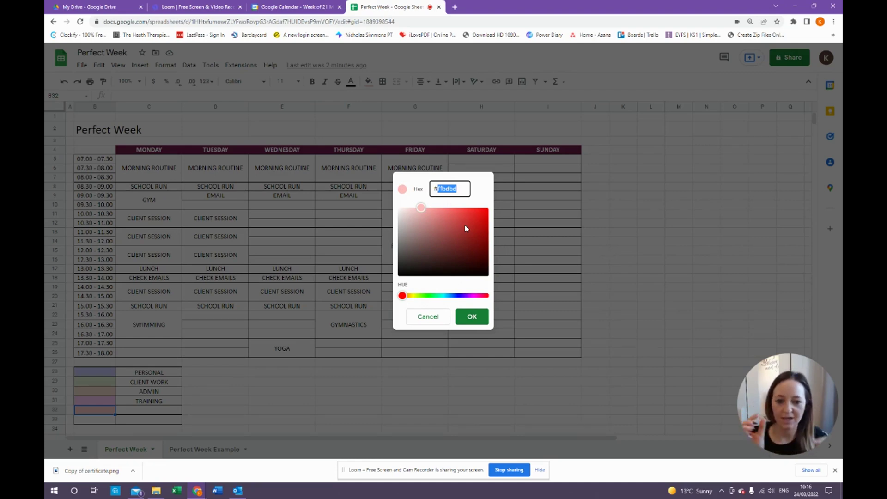
{"action": "left_click", "coordinate": [462, 323]}
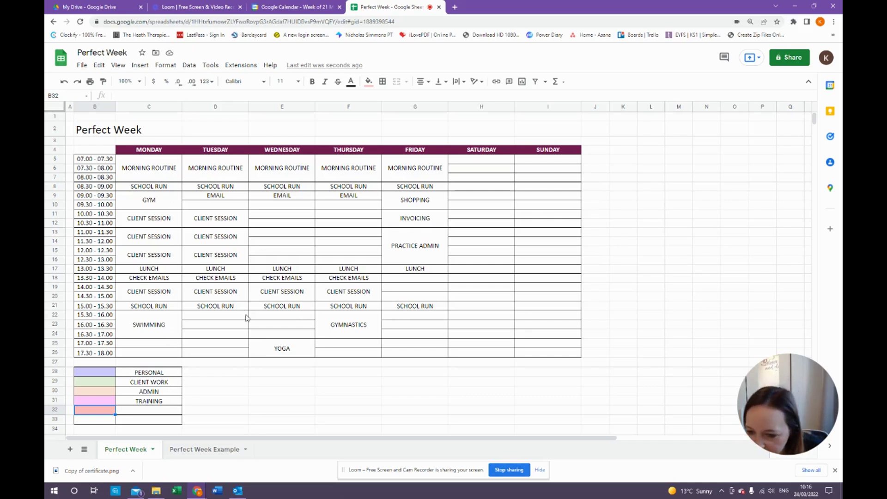
Step: Enter SUPERVISION in Wednesday's 12.00 slot and merge the cells from 12.00 to 13.00
{"action": "left_click", "coordinate": [267, 254]}
{"action": "type", "text": "SUPERVISION"}
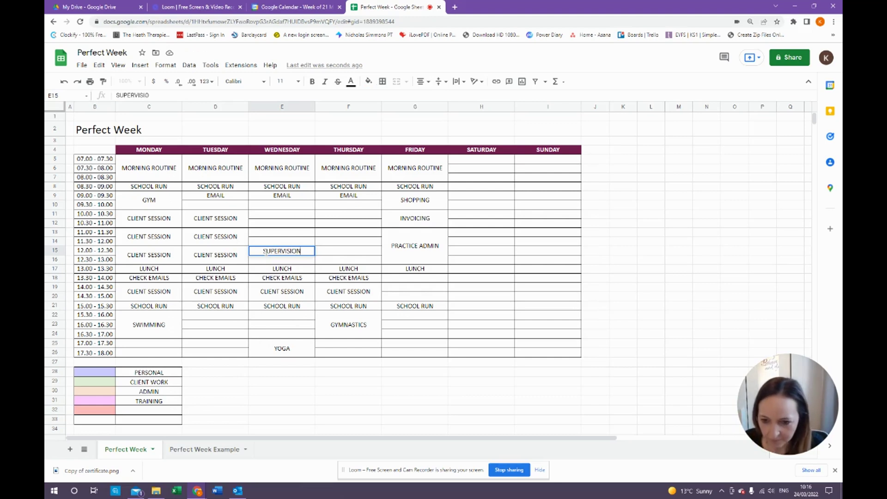
{"action": "key", "text": "Return"}
{"action": "left_click_drag", "start_coordinate": [267, 252], "coordinate": [267, 260]}
{"action": "left_click", "coordinate": [397, 81]}
{"action": "left_click", "coordinate": [393, 247]}
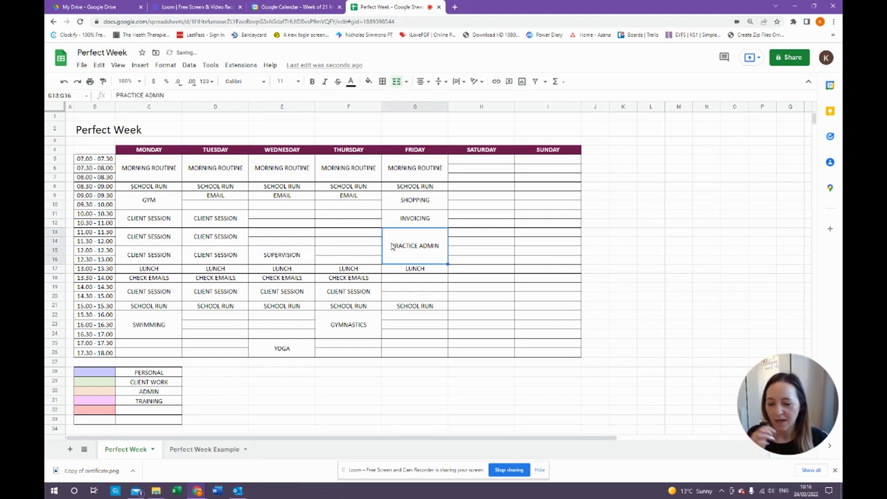
Step: Fill all MORNING ROUTINE, SCHOOL RUN, GYM, SHOPPING, SWIMMING, GYMNASTICS and YOGA cells with the lavender colour of the PERSONAL key
{"action": "left_click_drag", "start_coordinate": [178, 174], "coordinate": [148, 187]}
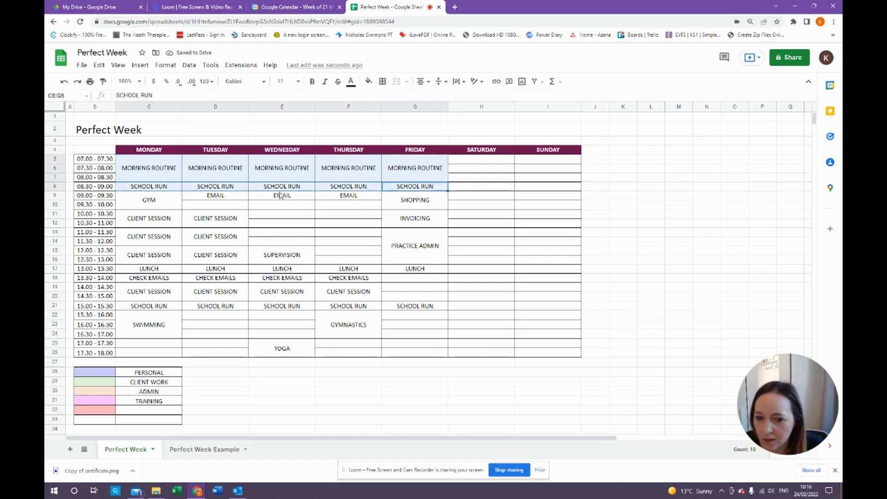
{"action": "left_click", "coordinate": [415, 202], "text": "ctrl"}
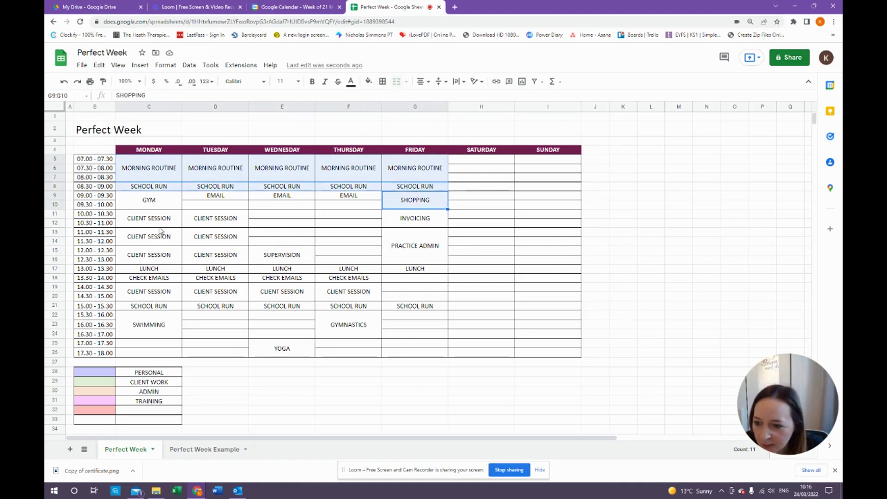
{"action": "left_click", "coordinate": [162, 205], "text": "ctrl"}
{"action": "left_click_drag", "start_coordinate": [171, 307], "coordinate": [423, 309]}
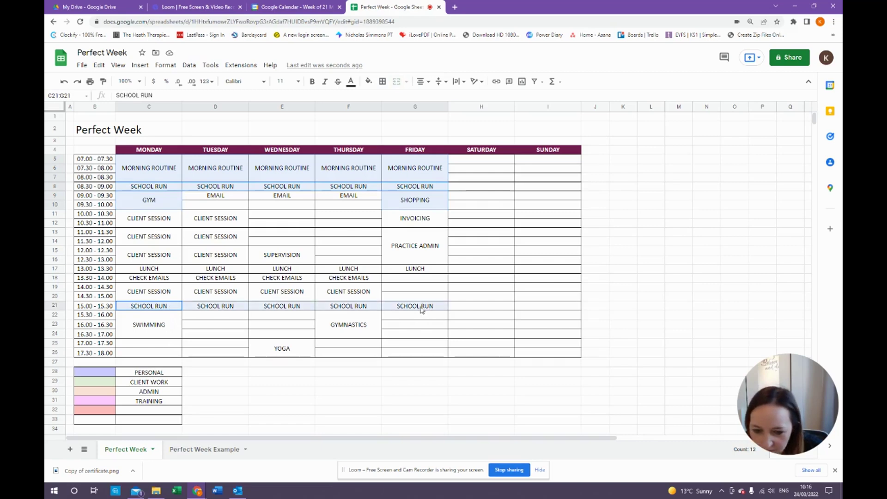
{"action": "left_click", "coordinate": [178, 332], "text": "ctrl"}
{"action": "left_click", "coordinate": [328, 329], "text": "ctrl"}
{"action": "left_click", "coordinate": [282, 354], "text": "ctrl"}
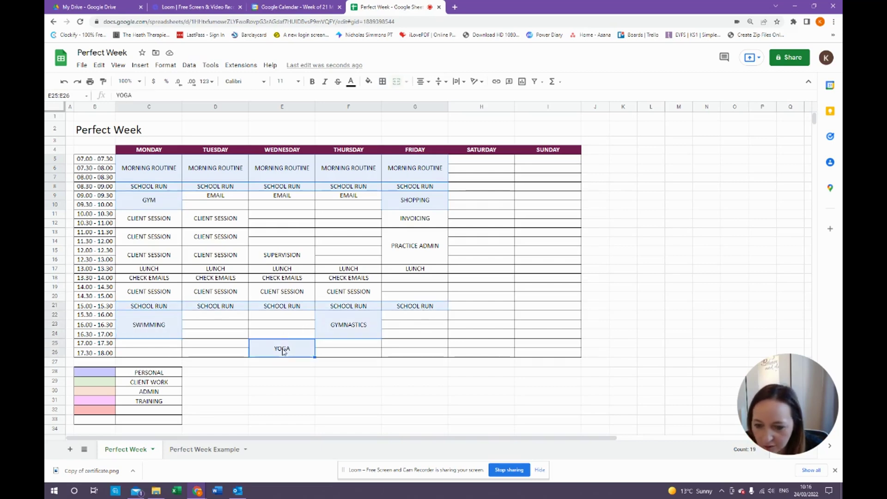
{"action": "left_click", "coordinate": [366, 83]}
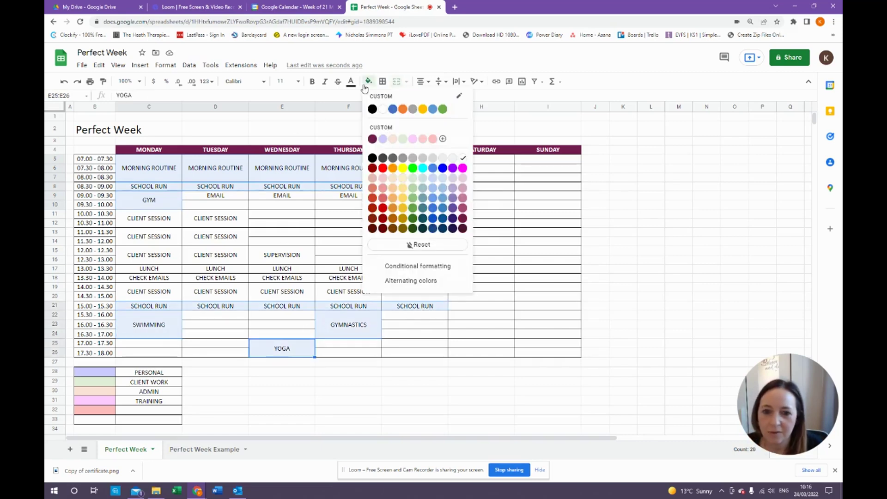
{"action": "left_click", "coordinate": [373, 139]}
{"action": "left_click", "coordinate": [345, 292]}
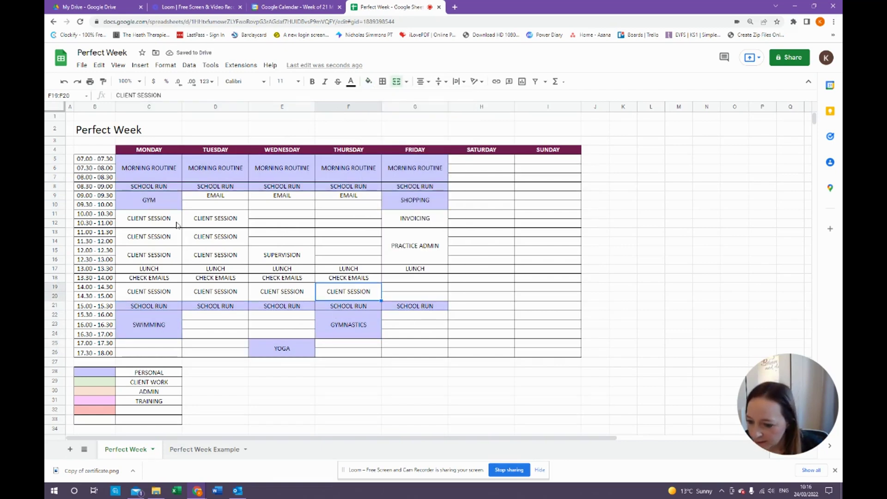
Step: Fill every CLIENT SESSION block from Monday to Thursday with the light green of the CLIENT WORK key
{"action": "left_click_drag", "start_coordinate": [175, 223], "coordinate": [174, 258]}
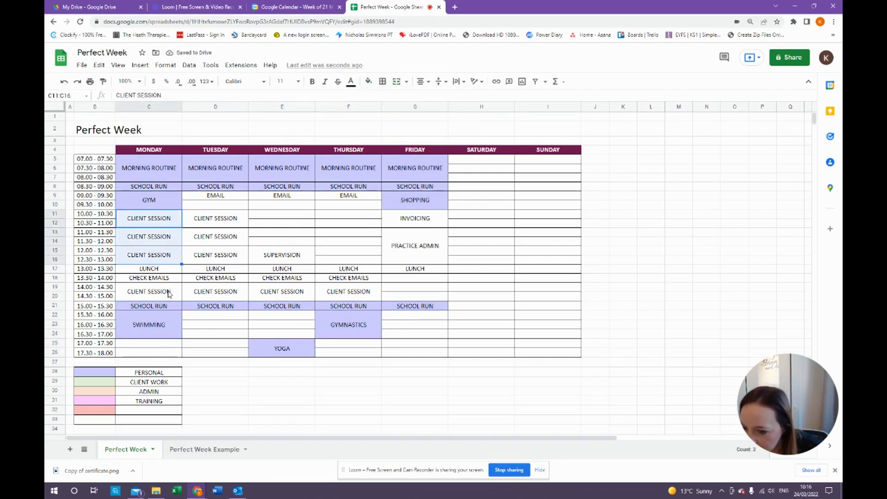
{"action": "left_click", "coordinate": [169, 294], "text": "ctrl"}
{"action": "left_click", "coordinate": [211, 292], "text": "ctrl"}
{"action": "left_click_drag", "start_coordinate": [216, 217], "coordinate": [220, 259]}
{"action": "left_click", "coordinate": [284, 297], "text": "ctrl"}
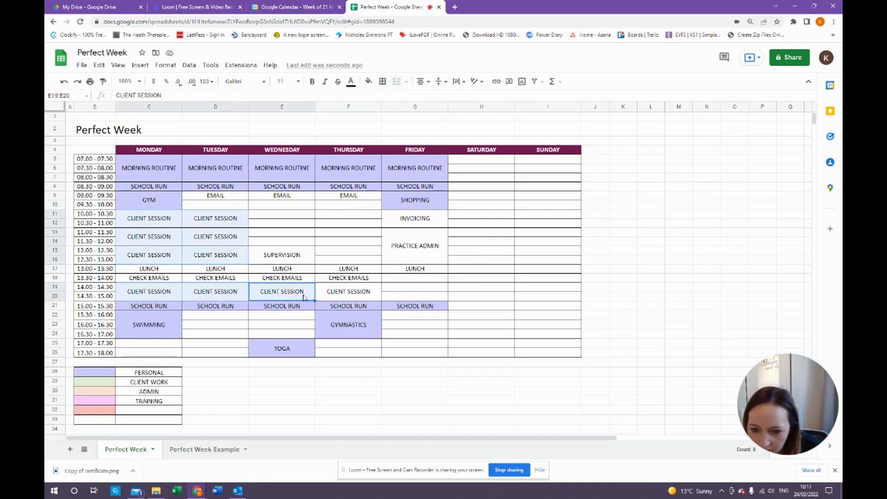
{"action": "left_click", "coordinate": [340, 295], "text": "ctrl"}
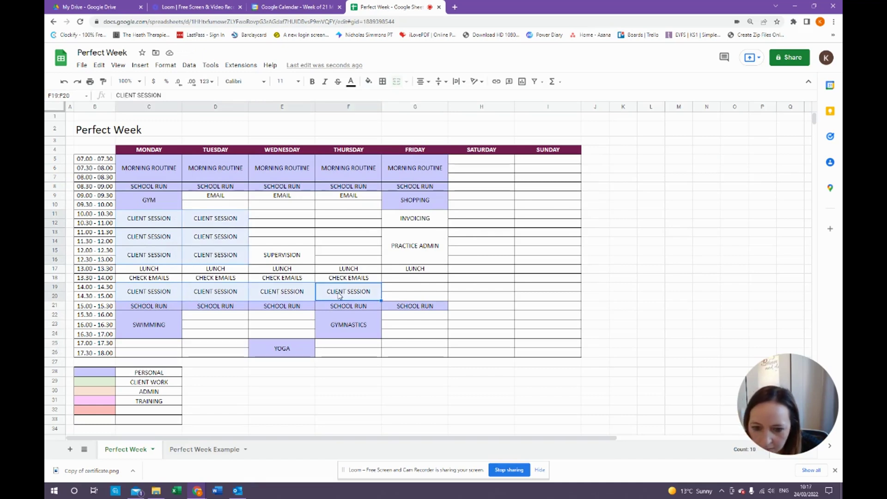
{"action": "left_click", "coordinate": [369, 82]}
{"action": "left_click", "coordinate": [409, 181]}
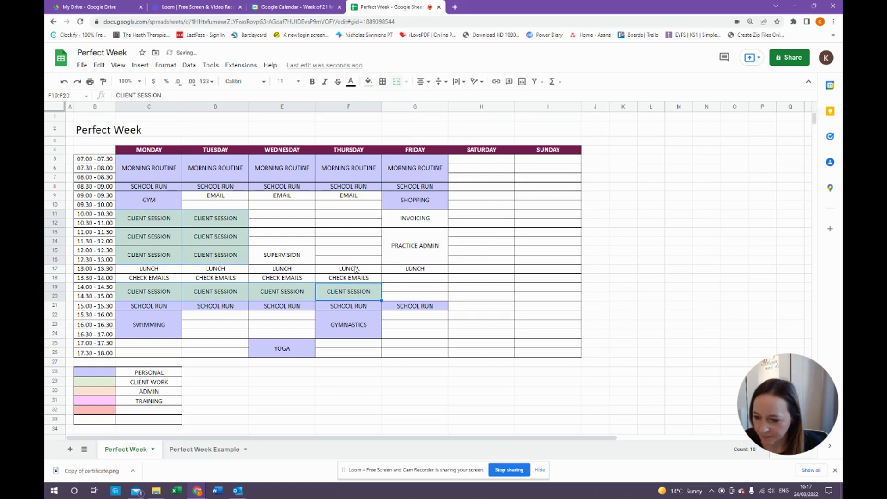
Step: Fill the EMAIL, CHECK EMAILS, INVOICING and PRACTICE ADMIN cells with the light orange of the ADMIN key
{"action": "left_click_drag", "start_coordinate": [242, 198], "coordinate": [356, 197]}
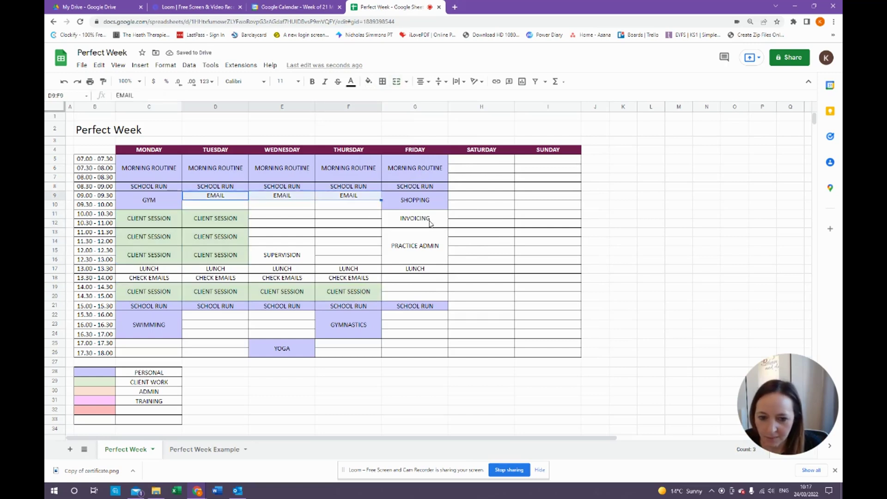
{"action": "left_click_drag", "start_coordinate": [430, 224], "coordinate": [416, 255]}
{"action": "left_click_drag", "start_coordinate": [361, 280], "coordinate": [149, 280]}
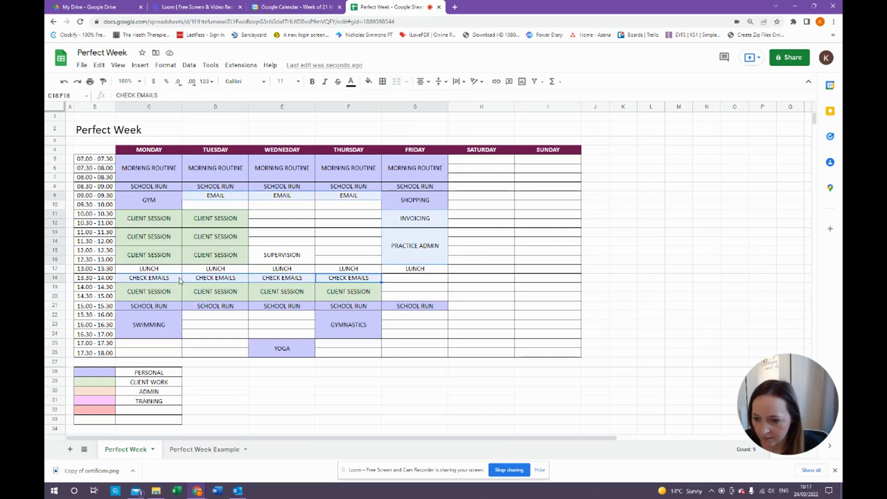
{"action": "left_click", "coordinate": [369, 81]}
{"action": "left_click", "coordinate": [393, 179]}
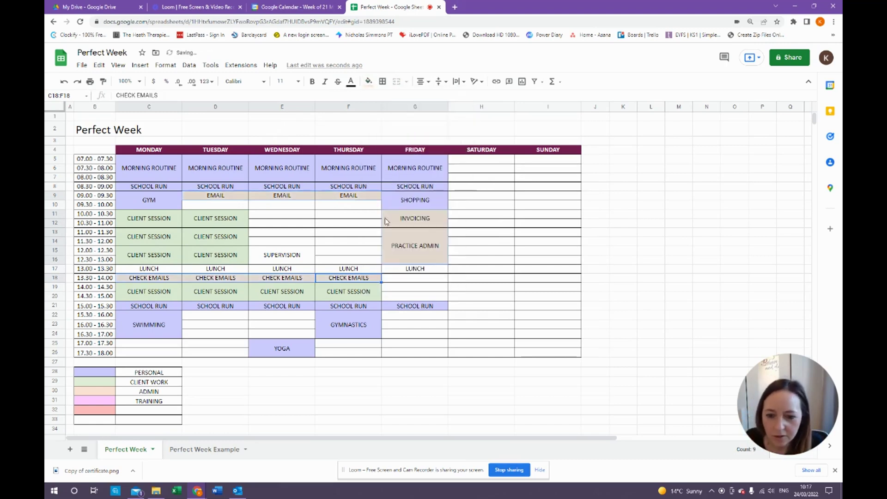
{"action": "left_click", "coordinate": [367, 253]}
Step: Fill the LUNCH cells from Monday to Friday with the lavender colour of the PERSONAL key
{"action": "left_click_drag", "start_coordinate": [172, 269], "coordinate": [407, 267]}
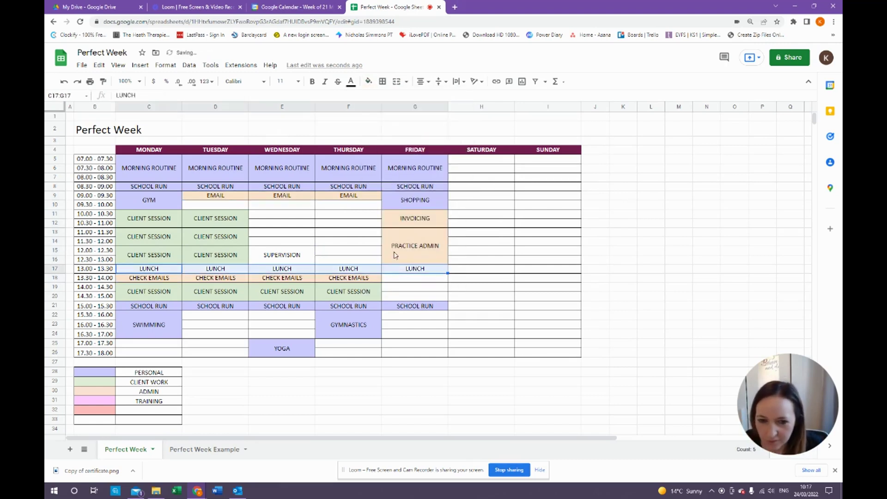
{"action": "left_click", "coordinate": [369, 81]}
{"action": "left_click", "coordinate": [384, 139]}
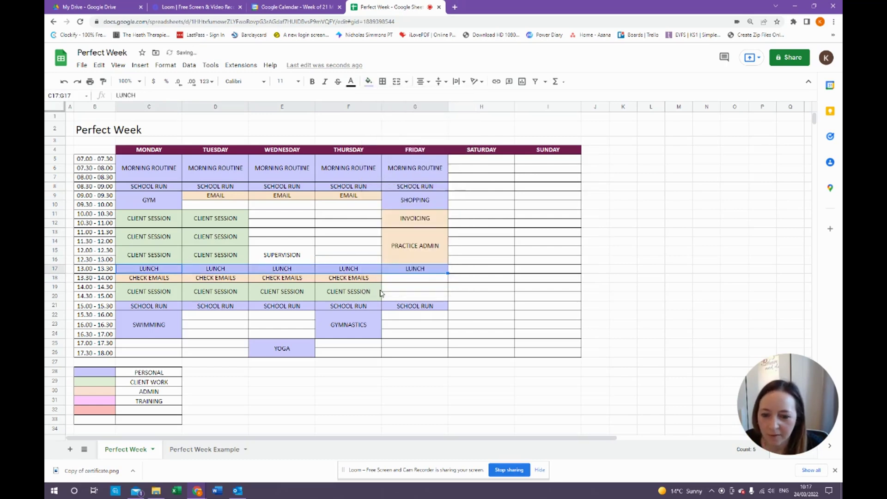
{"action": "left_click", "coordinate": [372, 309]}
Step: Fill Wednesday's SUPERVISION block with the pink colour of the TRAINING key
{"action": "left_click", "coordinate": [288, 258]}
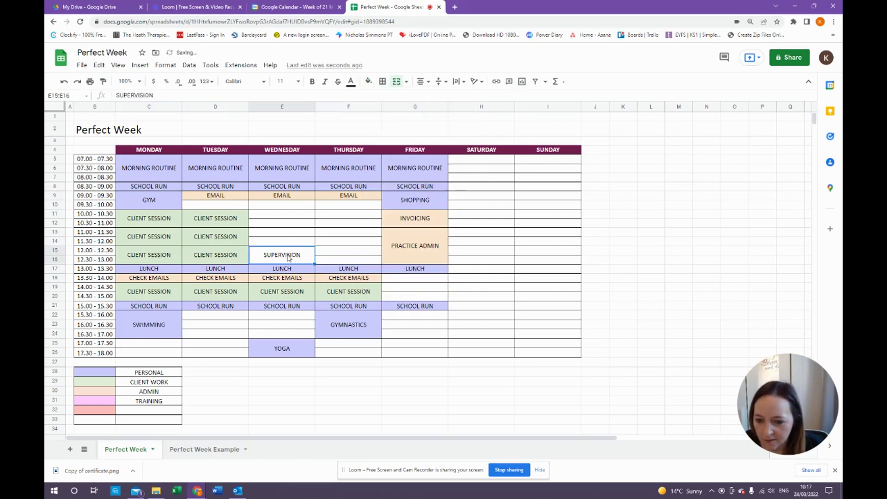
{"action": "left_click", "coordinate": [369, 81]}
{"action": "left_click", "coordinate": [413, 138]}
{"action": "left_click", "coordinate": [397, 270]}
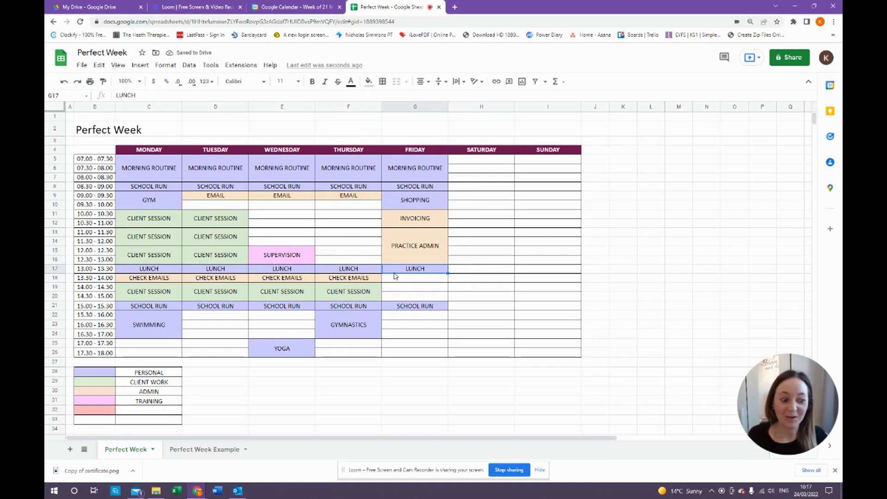
Step: Review the Perfect Week Example sheet, and look at the calendar list and new-event calendar and colour options in Google Calendar
{"action": "left_click", "coordinate": [205, 449]}
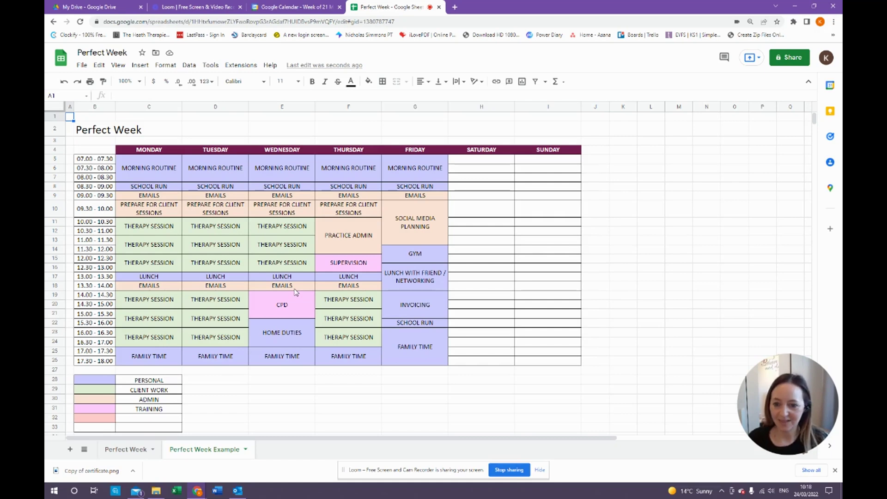
{"action": "key", "text": "ctrl+shift+Tab"}
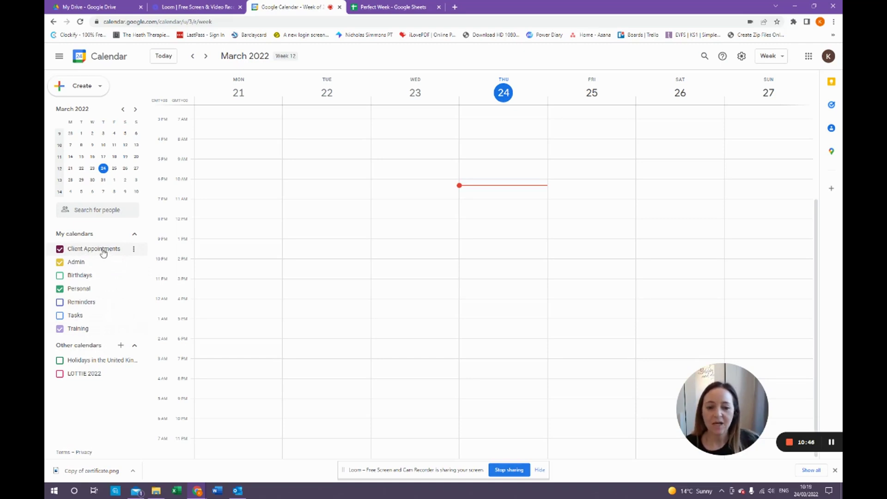
{"action": "key", "text": "c"}
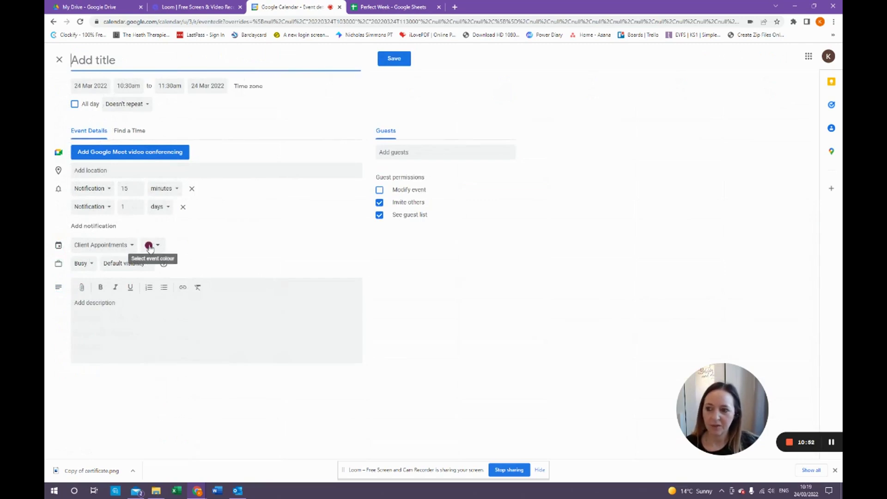
{"action": "left_click", "coordinate": [59, 60]}
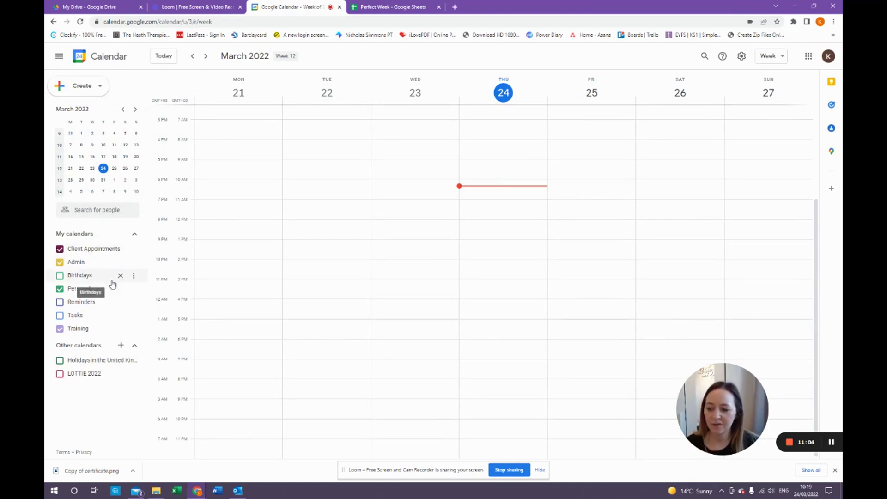
{"action": "key", "text": "ctrl+Tab"}
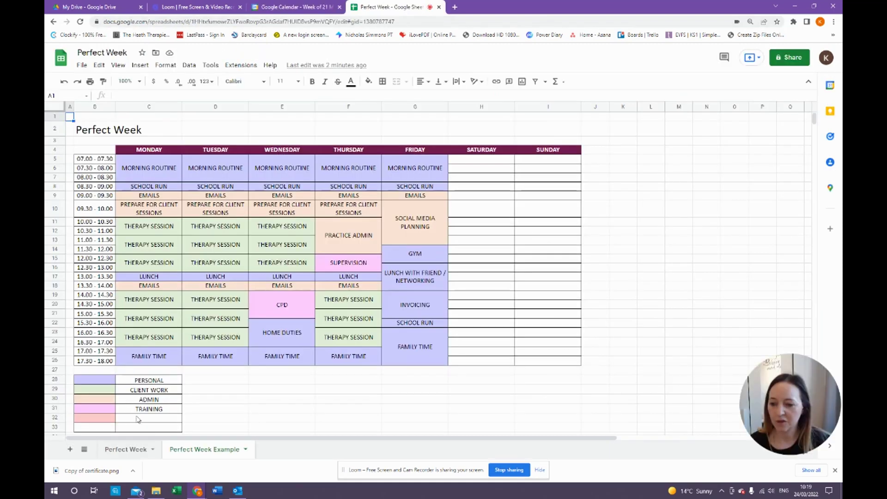
Step: Create a new calendar named Fitness in Google Calendar and return to the week view
{"action": "left_click", "coordinate": [270, 12]}
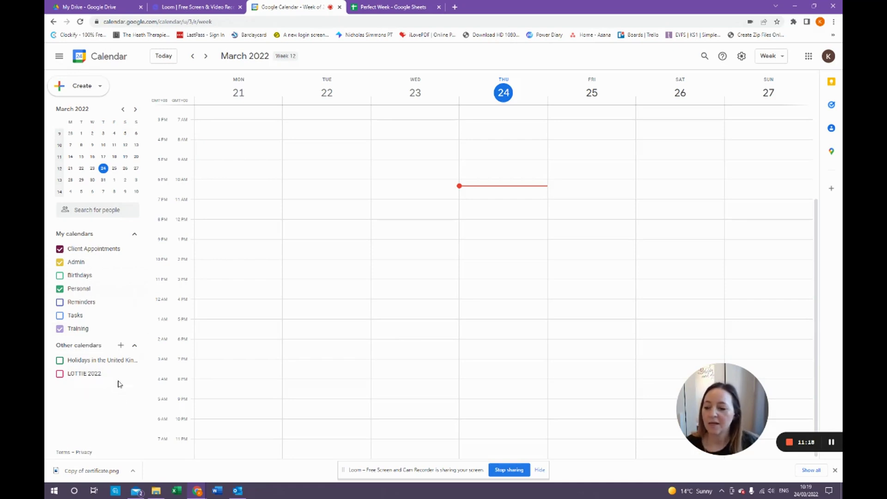
{"action": "left_click", "coordinate": [121, 346]}
{"action": "left_click", "coordinate": [145, 366]}
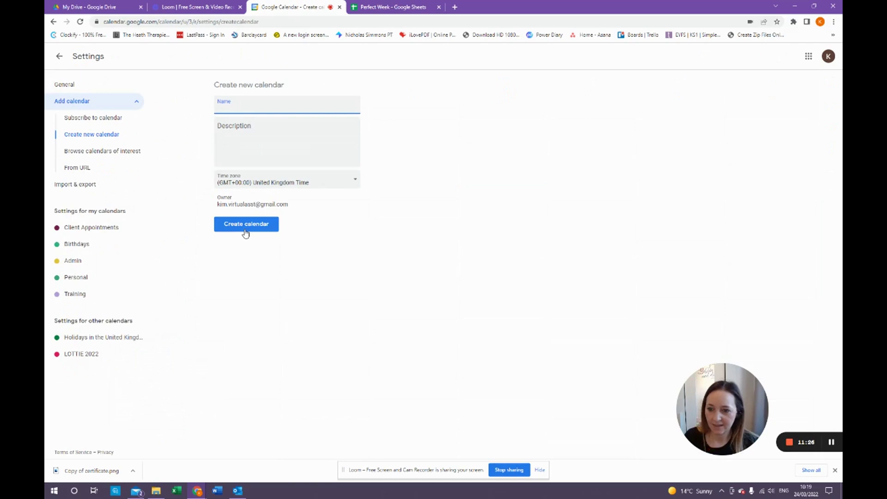
{"action": "type", "text": "fITNESS"}
{"action": "key", "text": "BackSpace"}
{"action": "key", "text": "BackSpace"}
{"action": "key", "text": "BackSpace"}
{"action": "key", "text": "BackSpace"}
{"action": "key", "text": "BackSpace"}
{"action": "key", "text": "BackSpace"}
{"action": "key", "text": "BackSpace"}
{"action": "type", "text": "Fitness"}
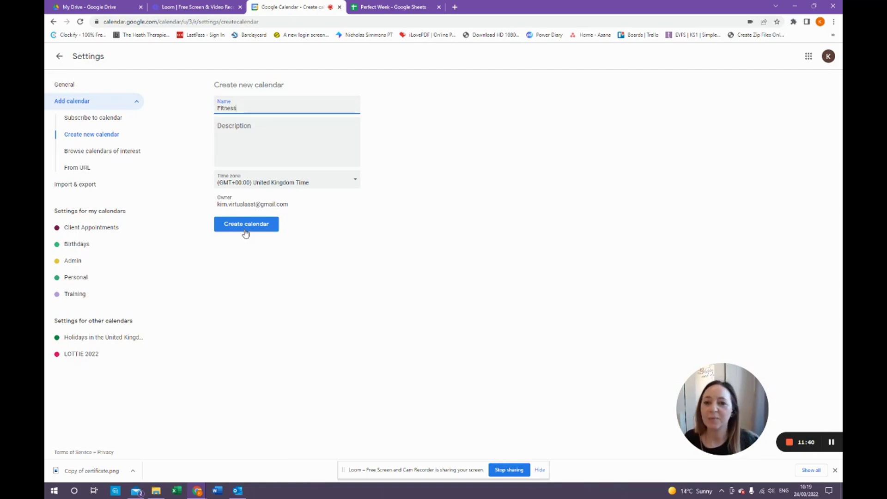
{"action": "left_click", "coordinate": [246, 232]}
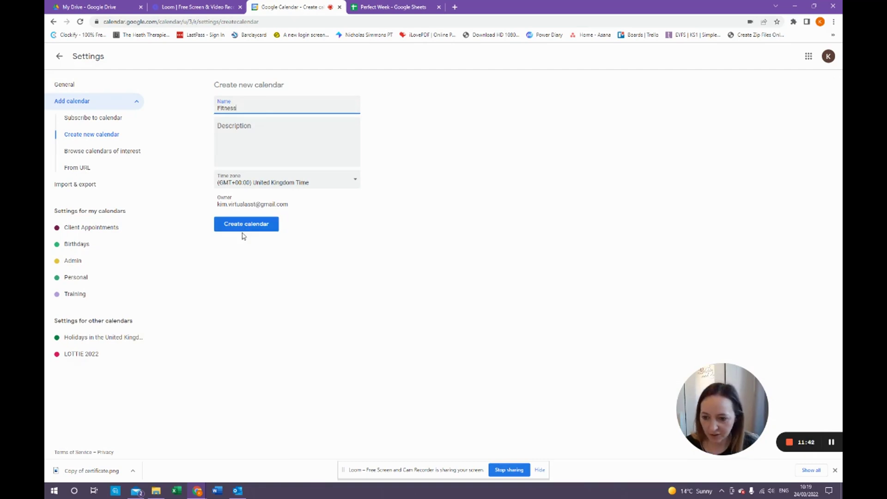
{"action": "left_click", "coordinate": [59, 56]}
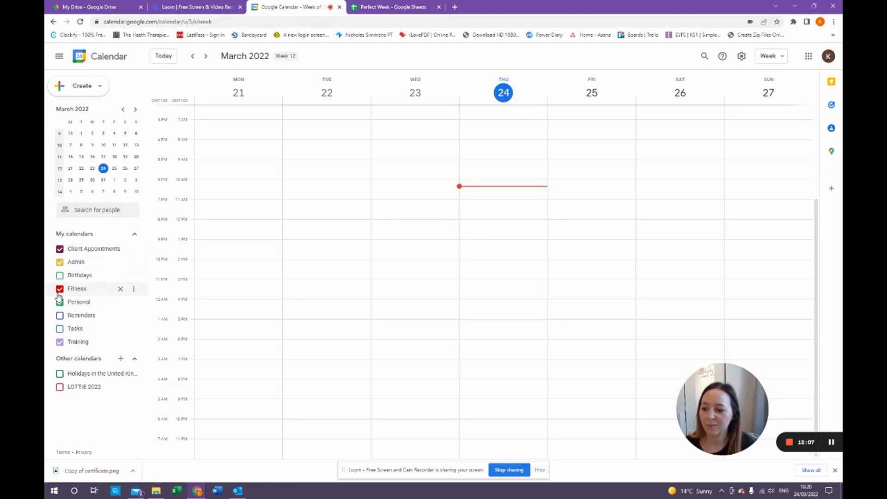
Step: Give the Fitness calendar a custom light pinkish-purple colour and save it
{"action": "left_click", "coordinate": [134, 289]}
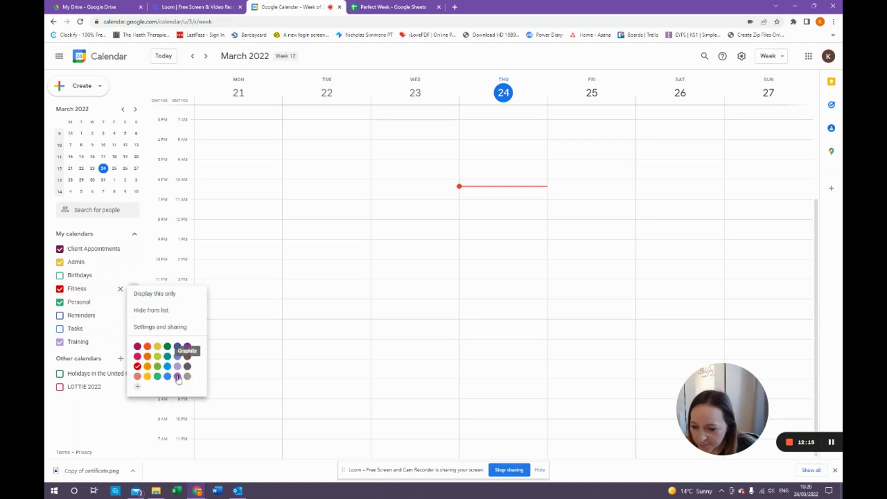
{"action": "left_click", "coordinate": [137, 387]}
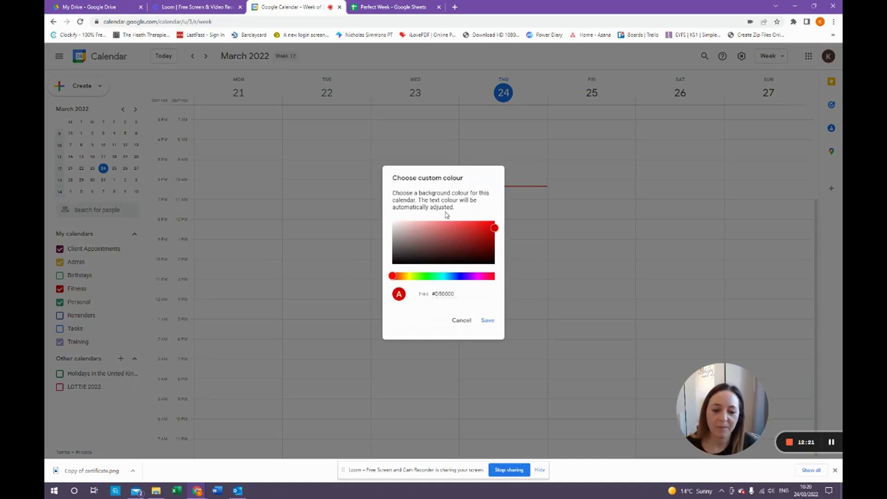
{"action": "left_click_drag", "start_coordinate": [392, 276], "coordinate": [478, 277]}
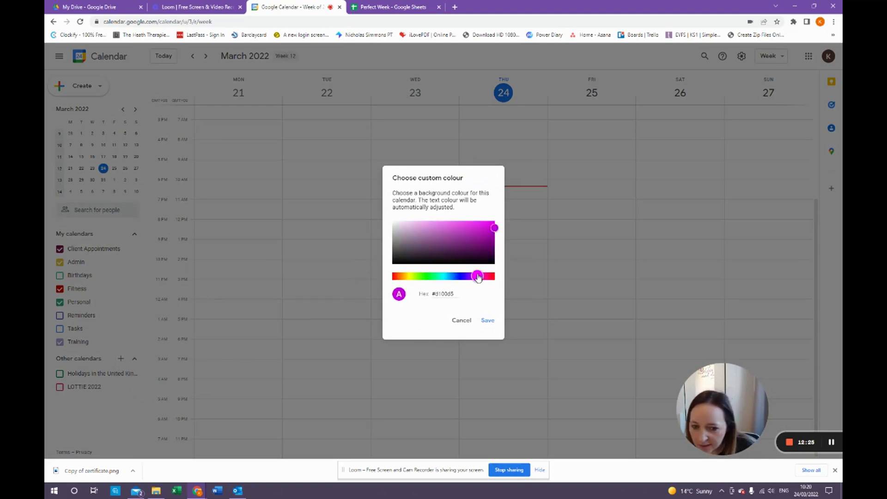
{"action": "left_click_drag", "start_coordinate": [494, 229], "coordinate": [417, 227]}
{"action": "left_click", "coordinate": [488, 320]}
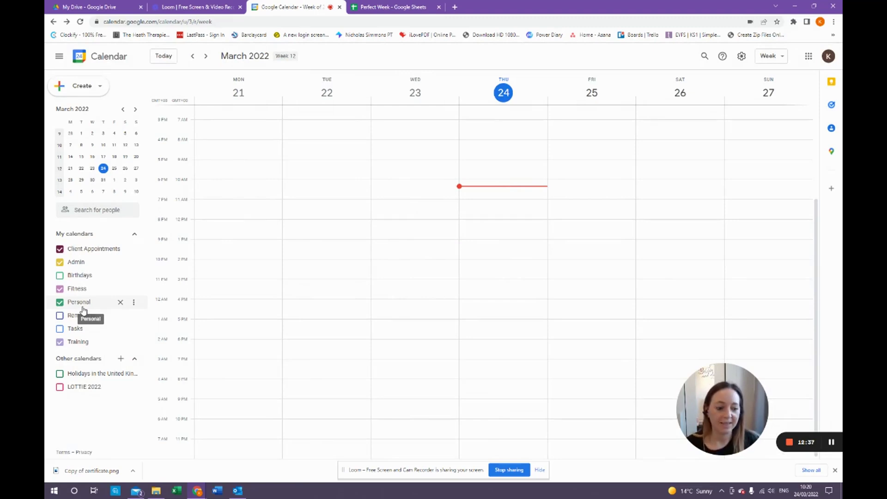
Step: Look at the example timetable in the Perfect Week spreadsheet and return to Google Calendar
{"action": "left_click", "coordinate": [377, 7]}
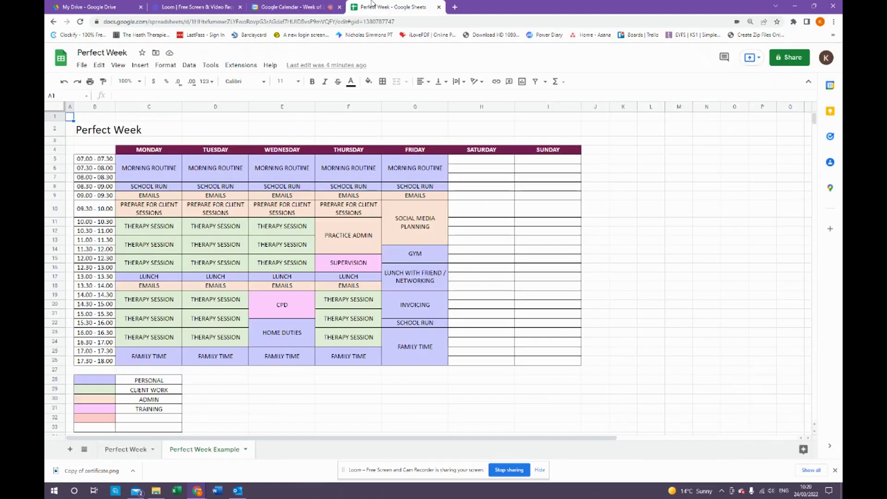
{"action": "left_click", "coordinate": [309, 7]}
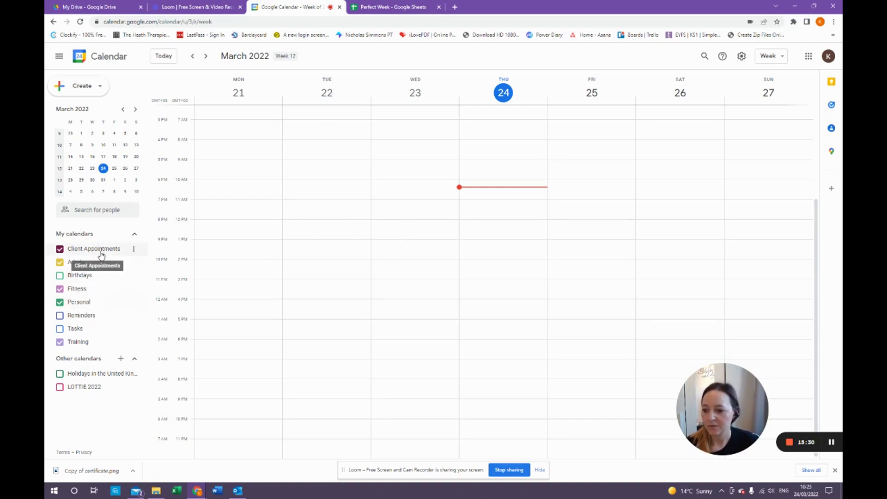
Step: Remove the 1-day event notification from the Client Appointments calendar, set the remaining one to 5 minutes, and return to the week view
{"action": "left_click", "coordinate": [134, 249]}
{"action": "left_click", "coordinate": [150, 273]}
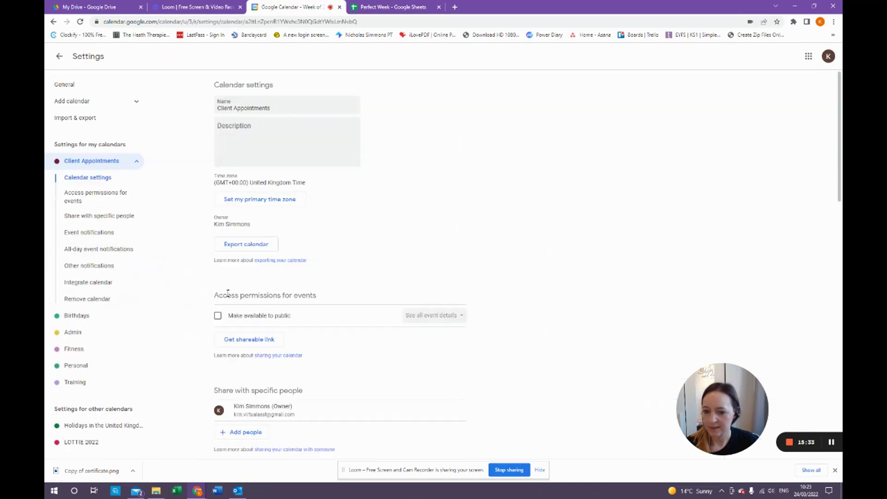
{"action": "scroll", "coordinate": [239, 301], "scroll_direction": "down", "scroll_amount": 3}
{"action": "scroll", "coordinate": [238, 304], "scroll_direction": "down", "scroll_amount": 2}
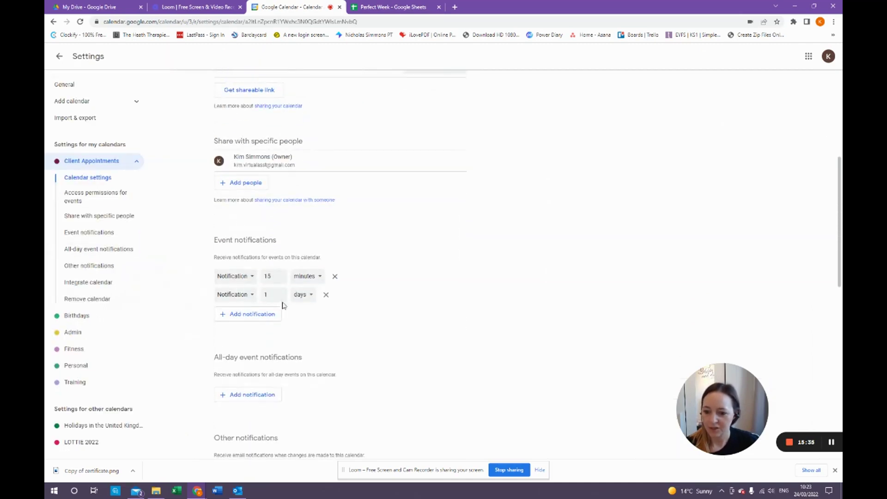
{"action": "left_click", "coordinate": [326, 294]}
{"action": "left_click", "coordinate": [281, 280]}
{"action": "left_click", "coordinate": [281, 280]}
{"action": "left_click", "coordinate": [280, 281]}
{"action": "left_click", "coordinate": [280, 280]}
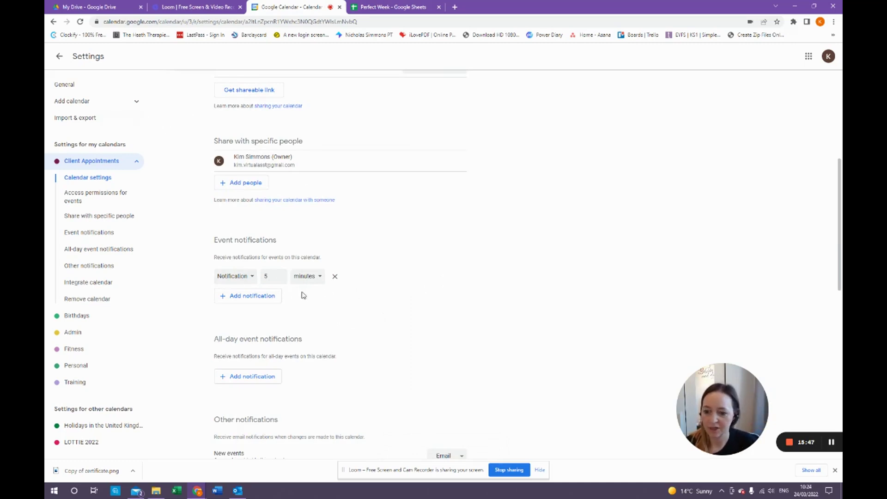
{"action": "left_click", "coordinate": [59, 57]}
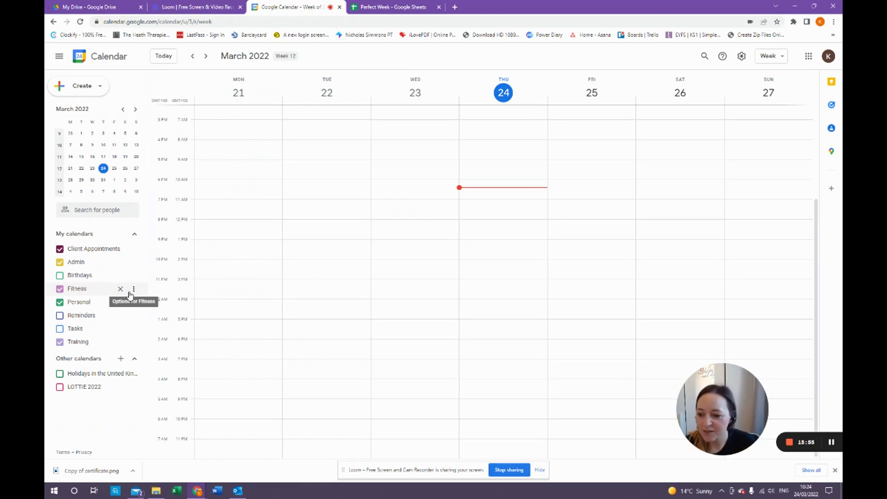
Step: Set the Fitness calendar's default event notification to 1 hour before and return to the week view
{"action": "left_click", "coordinate": [131, 293]}
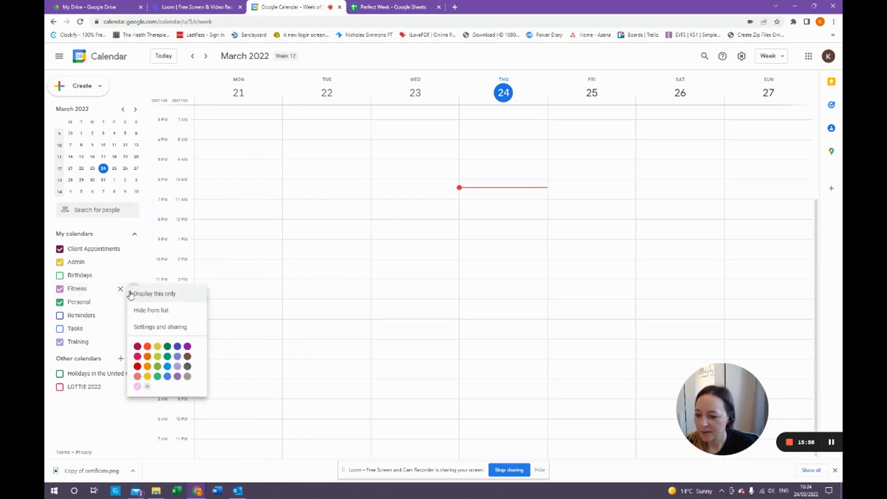
{"action": "left_click", "coordinate": [152, 327]}
{"action": "scroll", "coordinate": [271, 298], "scroll_direction": "down", "scroll_amount": 2}
{"action": "left_click", "coordinate": [254, 353]}
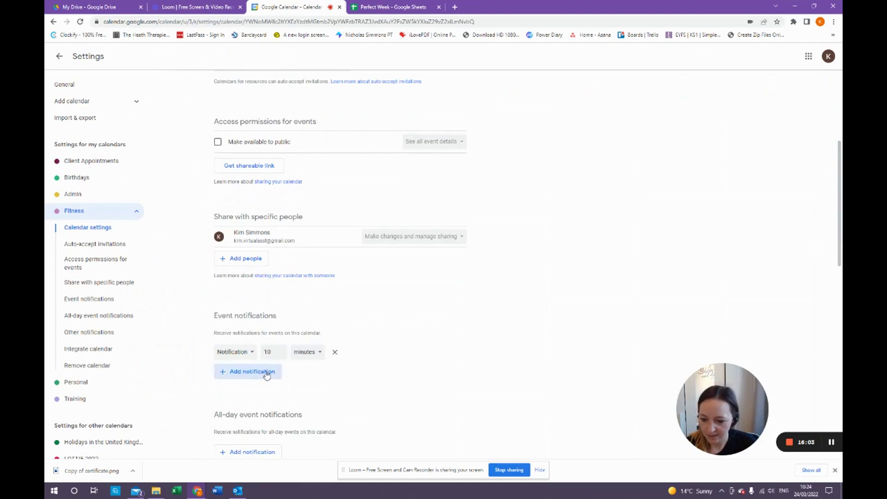
{"action": "left_click", "coordinate": [303, 354]}
{"action": "left_click", "coordinate": [301, 370]}
{"action": "left_click", "coordinate": [281, 355]}
{"action": "double_click", "coordinate": [282, 357]}
{"action": "scroll", "coordinate": [407, 357], "scroll_direction": "up", "scroll_amount": 2}
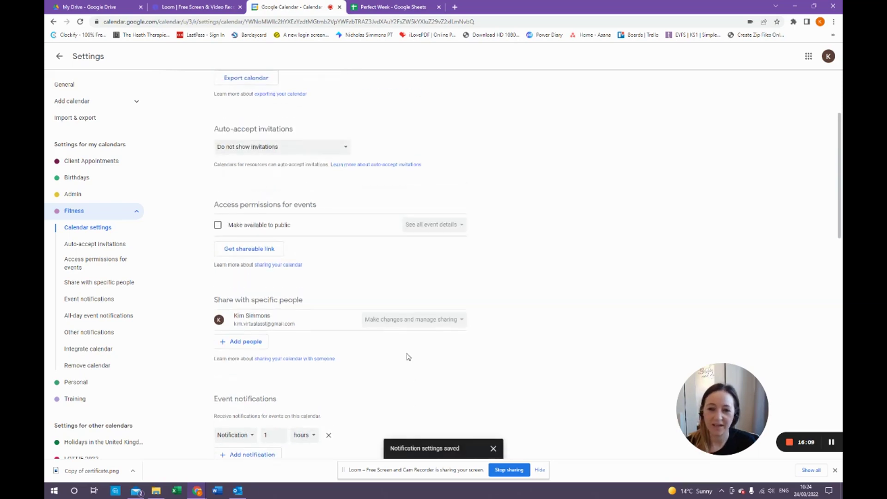
{"action": "scroll", "coordinate": [406, 357], "scroll_direction": "up", "scroll_amount": 3}
{"action": "left_click", "coordinate": [59, 56]}
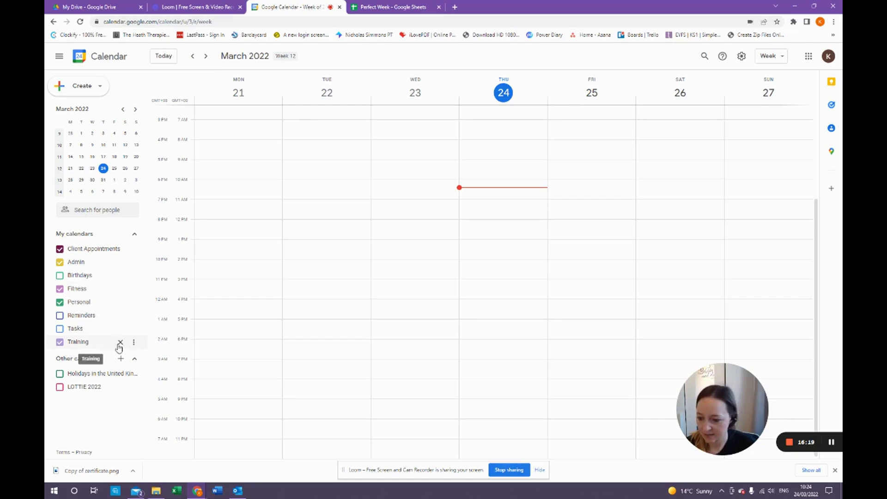
Step: Change the Training calendar's existing event notification to 1 day before
{"action": "left_click", "coordinate": [134, 342]}
{"action": "left_click", "coordinate": [147, 380]}
{"action": "scroll", "coordinate": [305, 276], "scroll_direction": "down", "scroll_amount": 5}
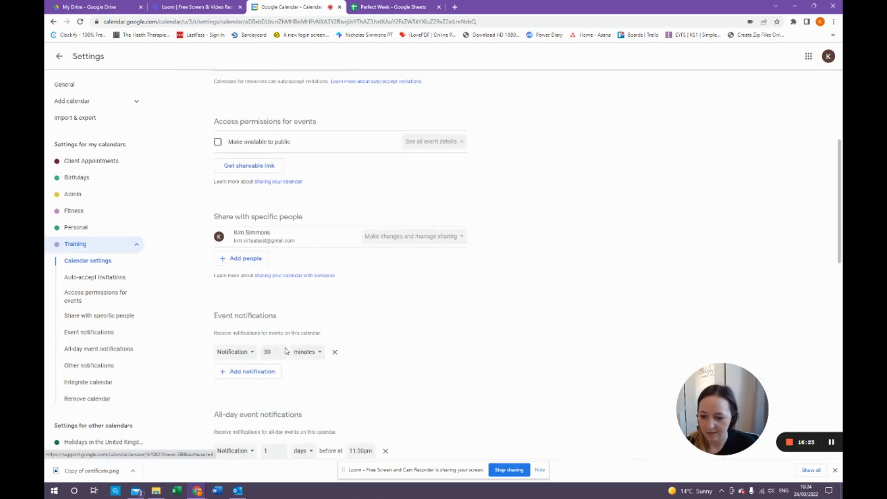
{"action": "scroll", "coordinate": [286, 348], "scroll_direction": "down", "scroll_amount": 2}
{"action": "left_click", "coordinate": [273, 268]}
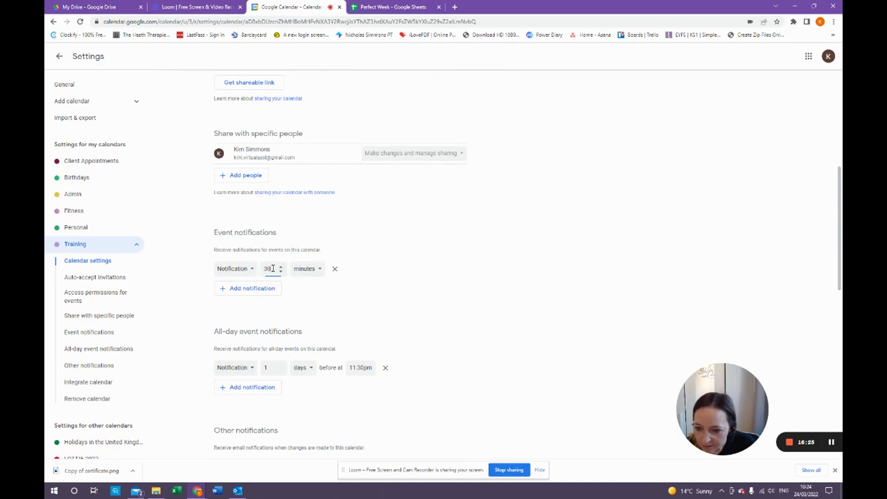
{"action": "key", "text": "BackSpace"}
{"action": "key", "text": "BackSpace"}
{"action": "type", "text": "1"}
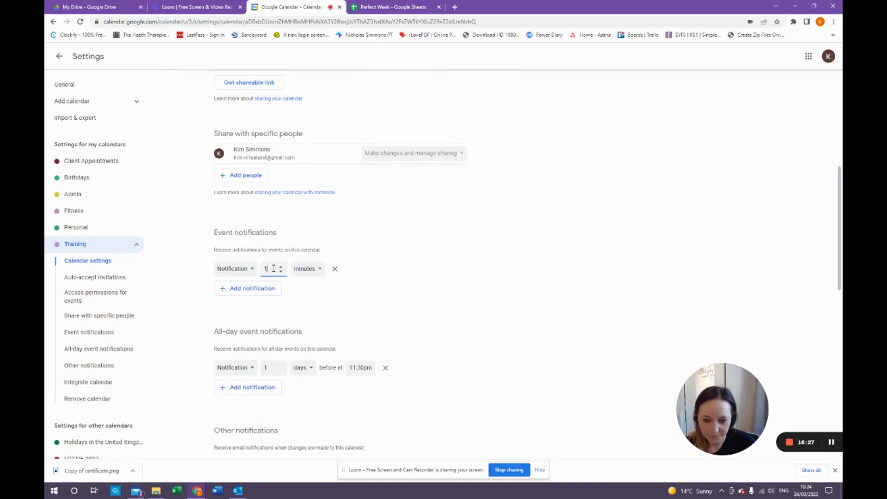
{"action": "left_click", "coordinate": [313, 270]}
{"action": "left_click", "coordinate": [300, 299]}
Step: Add a second Training event notification at 5 minutes before and return to the week view
{"action": "left_click", "coordinate": [252, 288]}
{"action": "left_click", "coordinate": [280, 290]}
{"action": "double_click", "coordinate": [280, 291]}
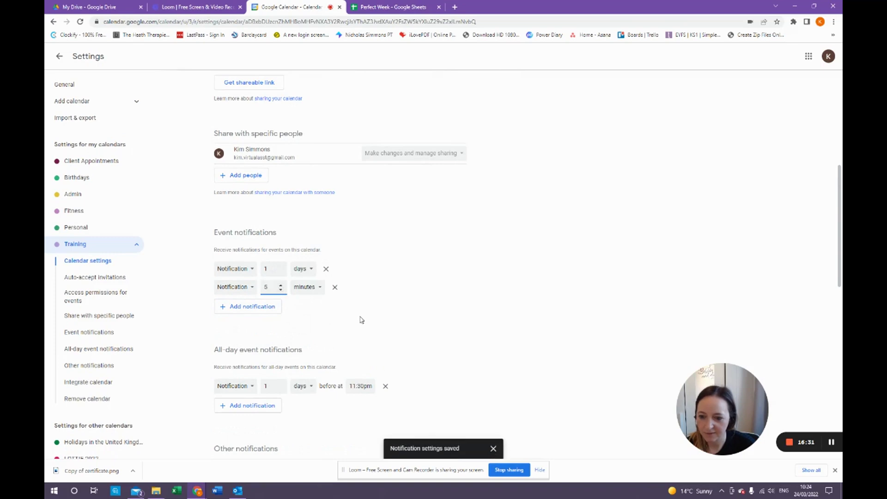
{"action": "left_click", "coordinate": [60, 56]}
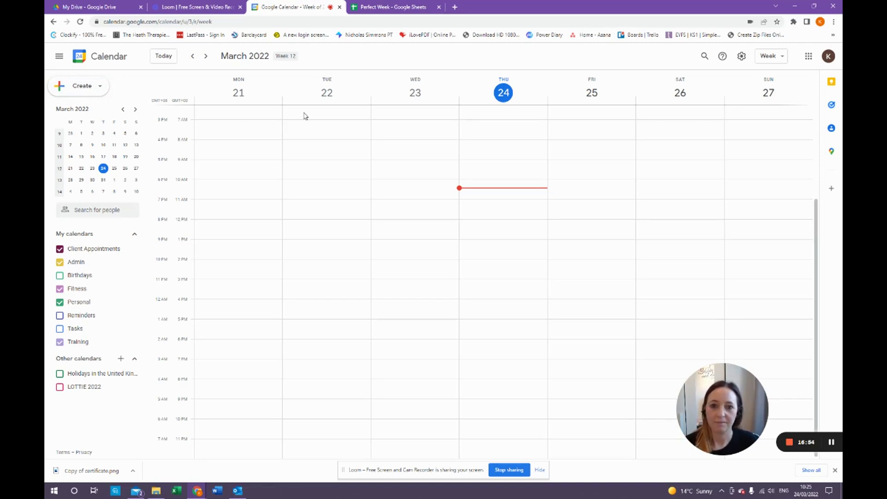
Step: Create and save a Morning Routine event on Monday 21 March, 7:00am to 8:30am, in the Personal calendar, repeating every weekday
{"action": "left_click", "coordinate": [217, 128]}
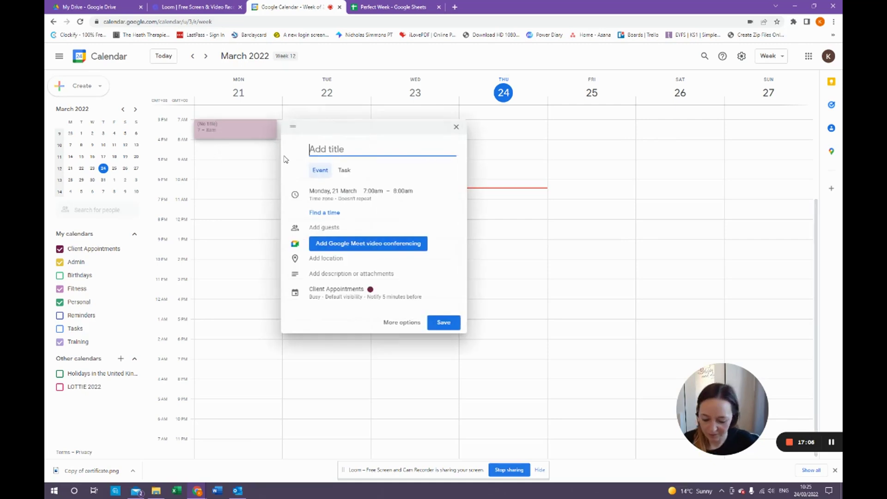
{"action": "type", "text": "Morning Routine"}
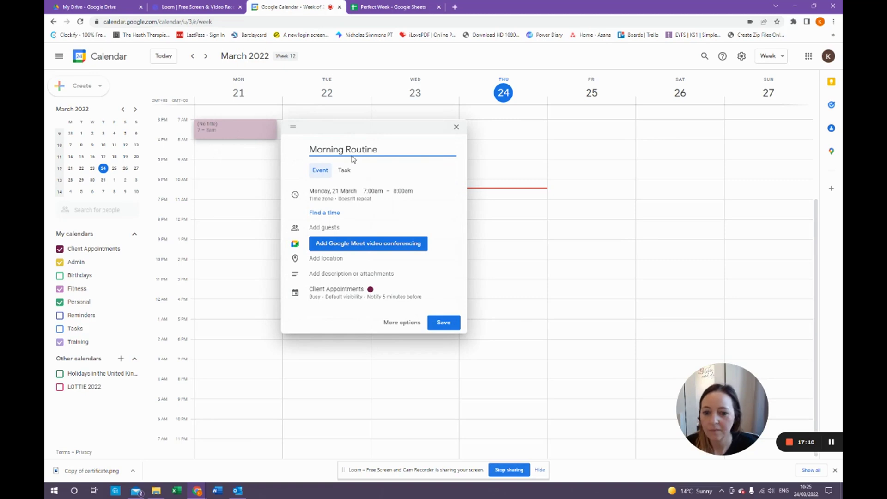
{"action": "left_click", "coordinate": [403, 191]}
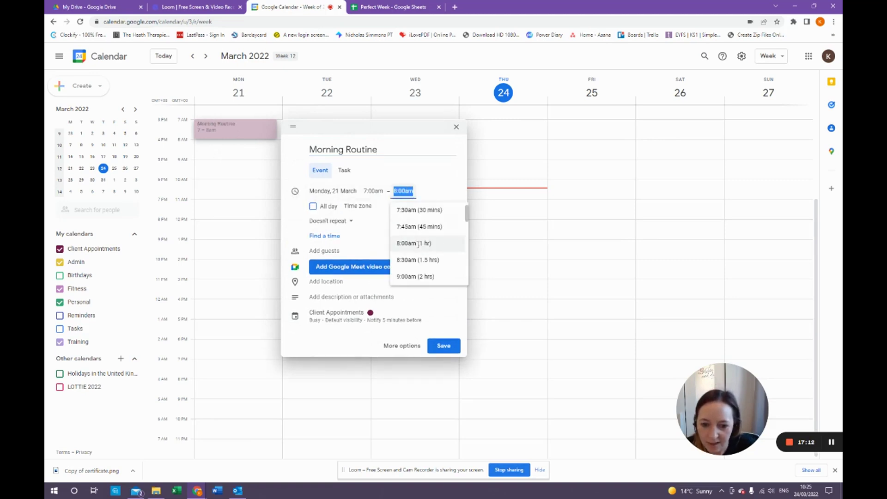
{"action": "left_click", "coordinate": [418, 260]}
{"action": "left_click", "coordinate": [355, 317]}
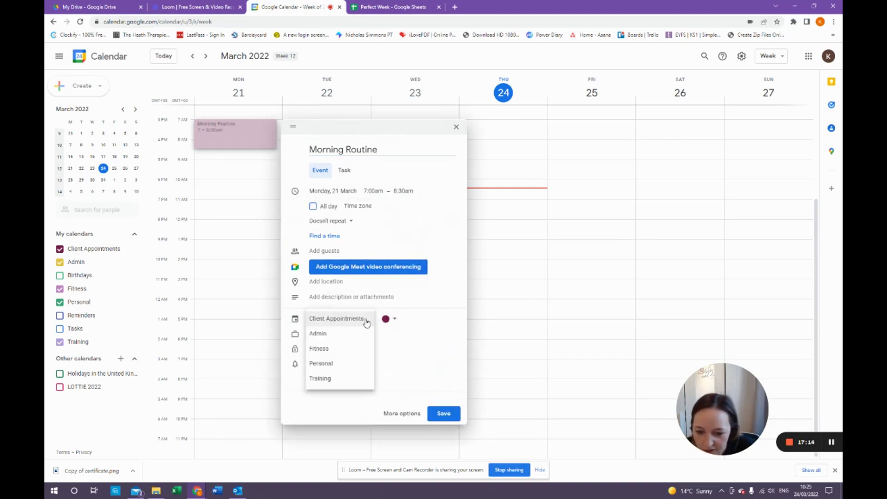
{"action": "left_click", "coordinate": [330, 363]}
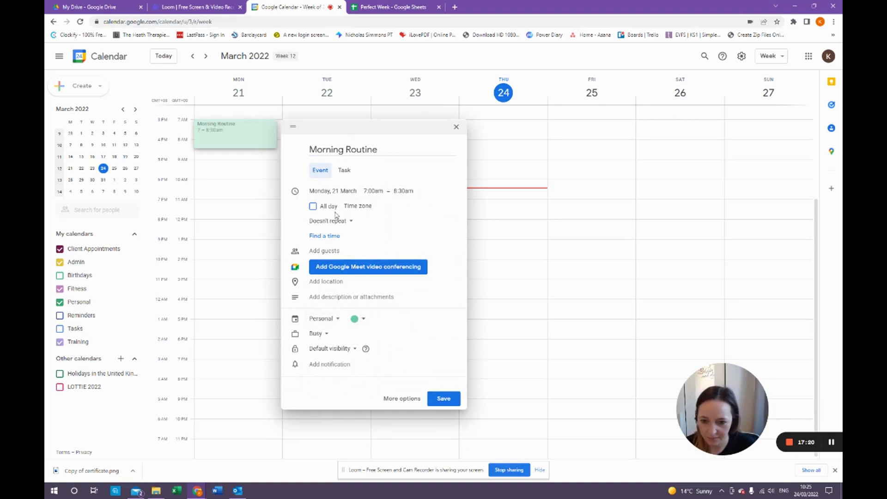
{"action": "left_click", "coordinate": [346, 222]}
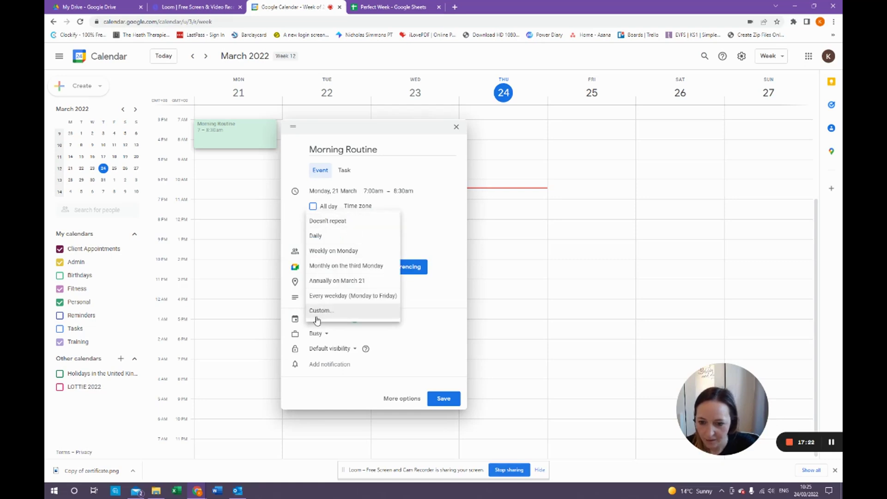
{"action": "left_click", "coordinate": [339, 297]}
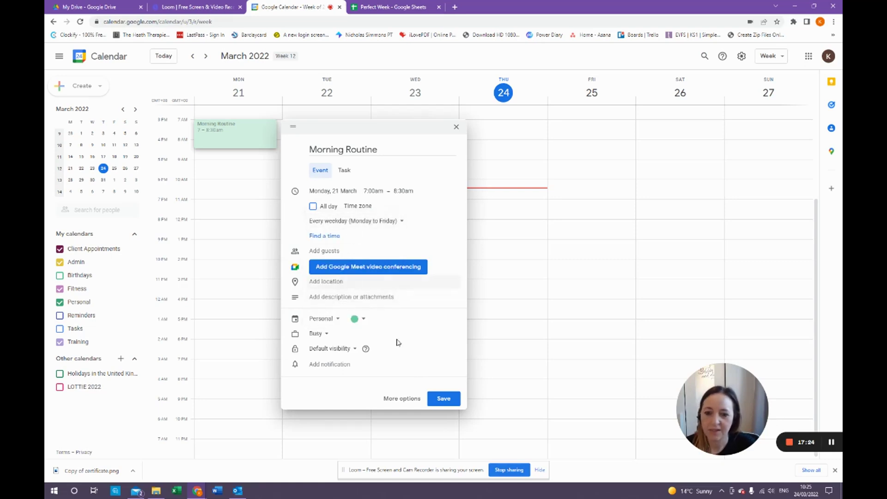
{"action": "left_click", "coordinate": [438, 400]}
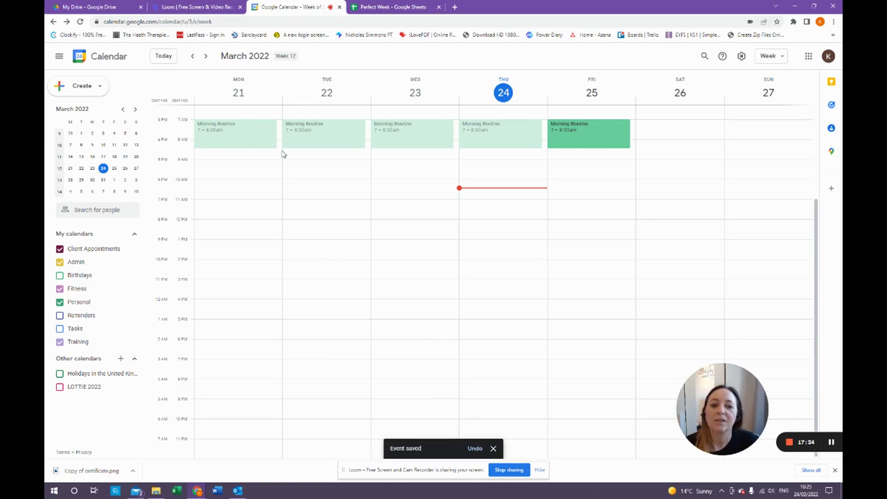
Step: Add the description "Remember PE Kit" to the Thursday 24 March Morning Routine and save it for this event only
{"action": "left_click", "coordinate": [501, 129]}
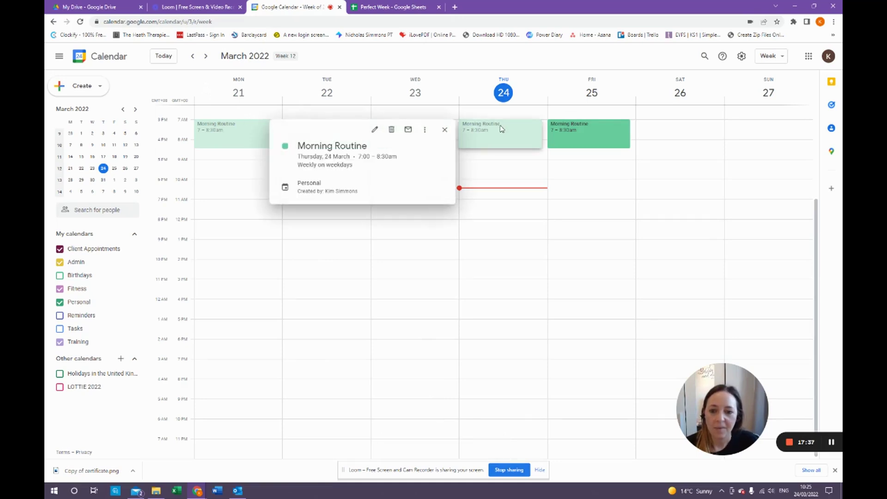
{"action": "left_click", "coordinate": [375, 133]}
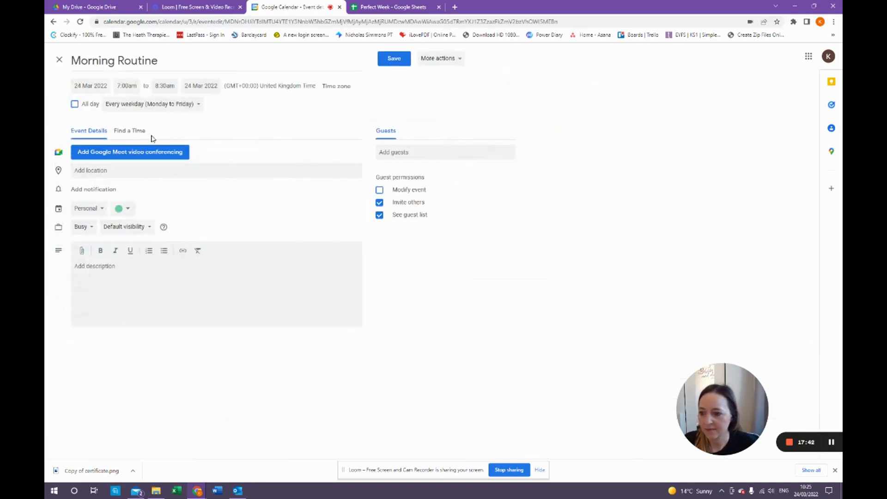
{"action": "left_click", "coordinate": [112, 277]}
{"action": "type", "text": "PE Kit"}
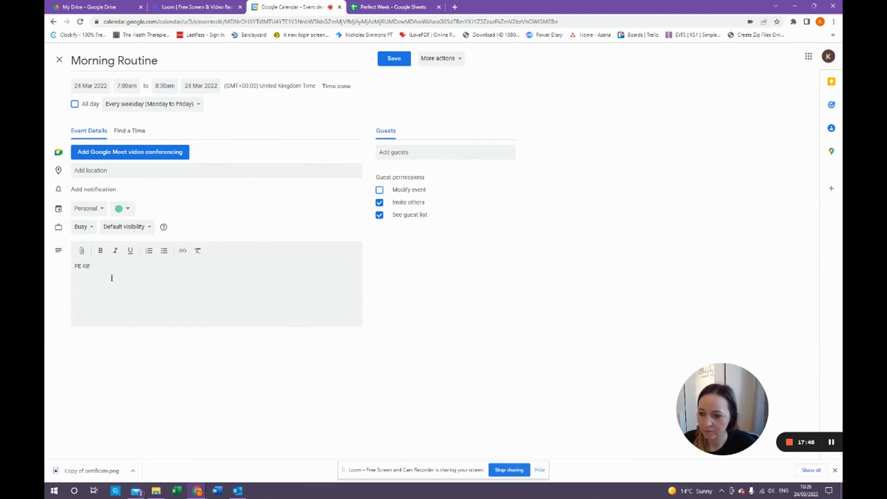
{"action": "type", "text": "Remember"}
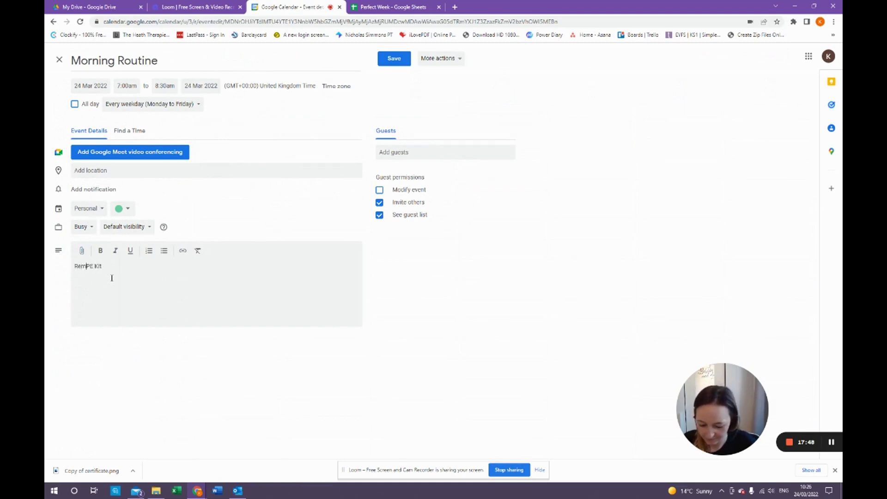
{"action": "left_click", "coordinate": [394, 59]}
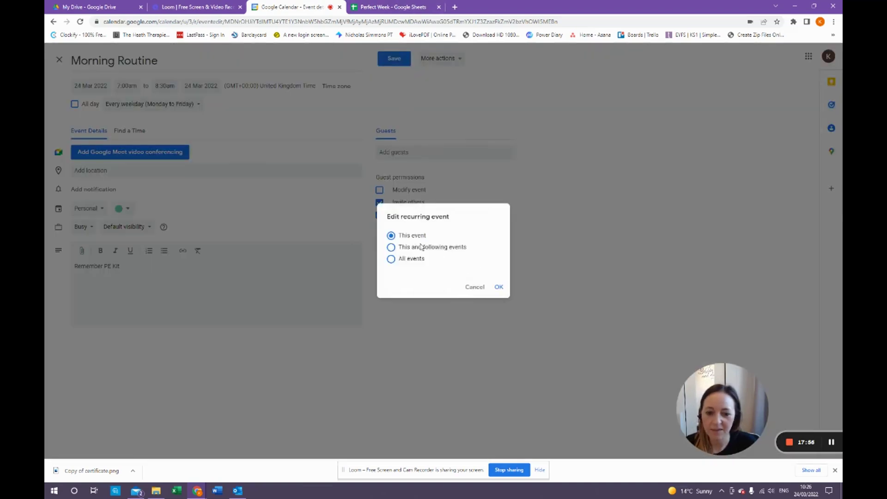
{"action": "left_click", "coordinate": [499, 287]}
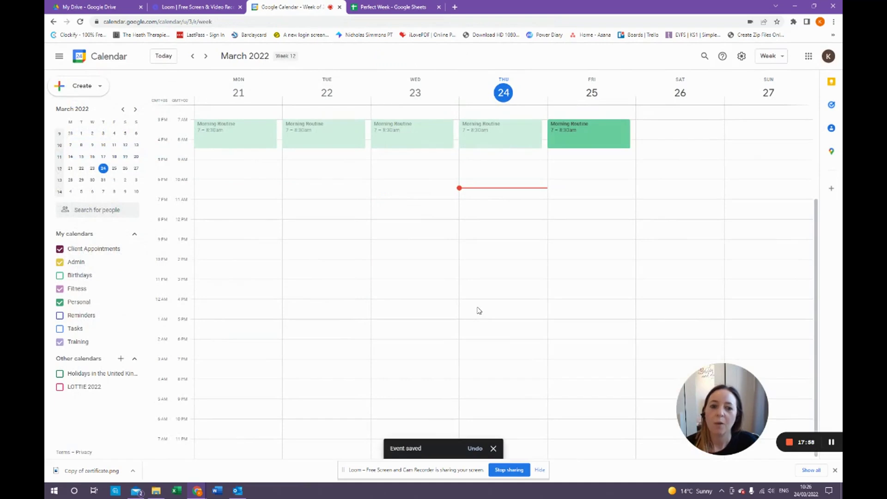